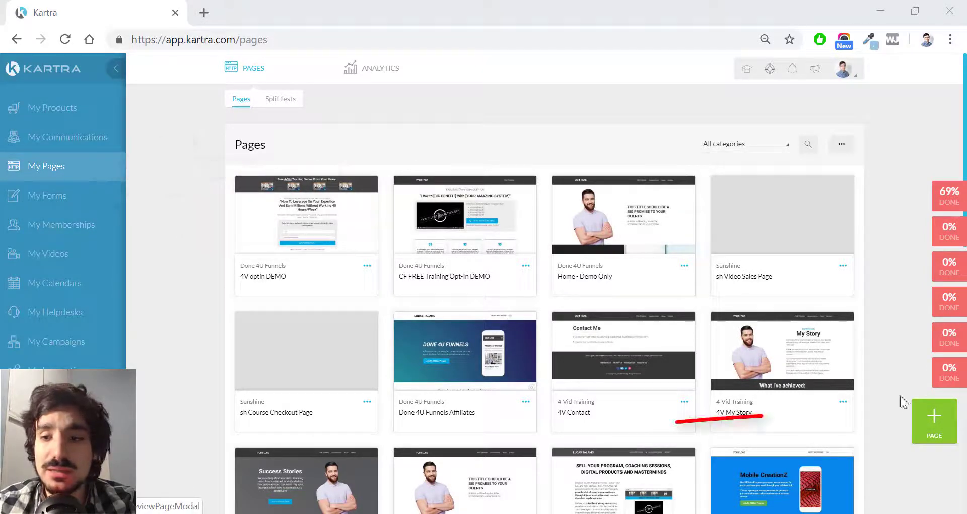
Step: Create a page named 'Calendar confirmation' from the first Thank You Pages template
left_click(918, 425)
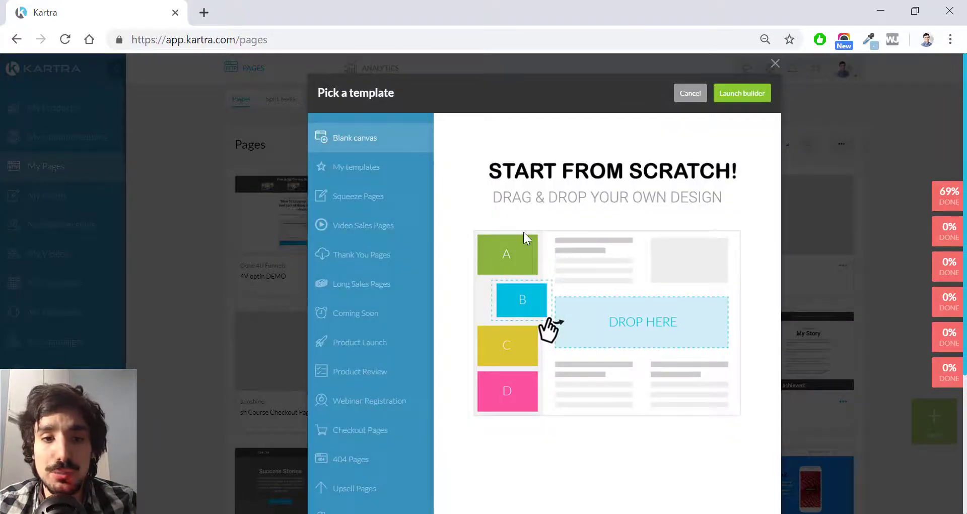
left_click(366, 254)
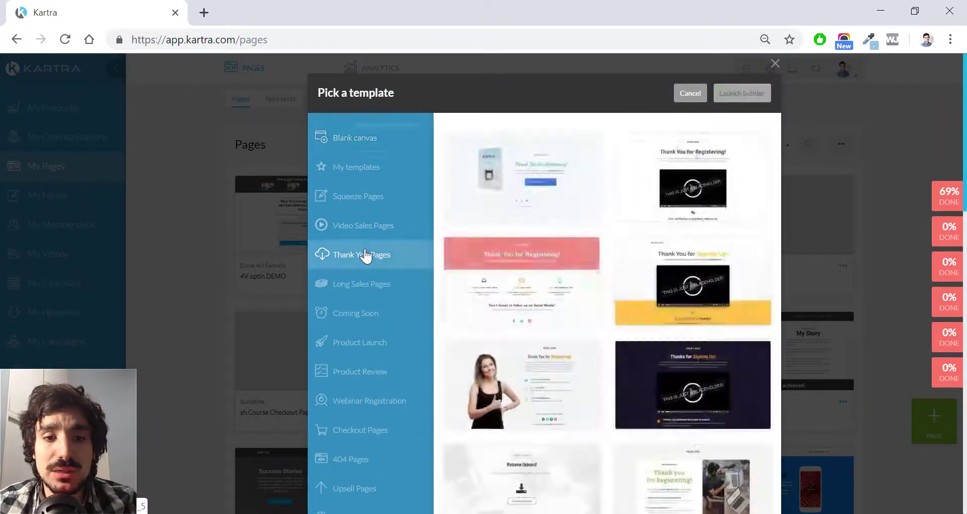
mouse_move(551, 187)
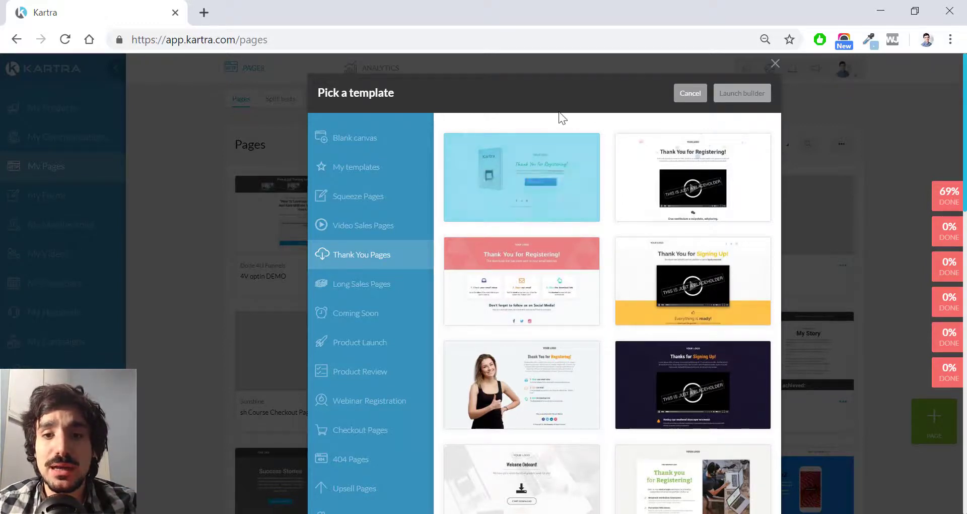
left_click(554, 183)
left_click(750, 96)
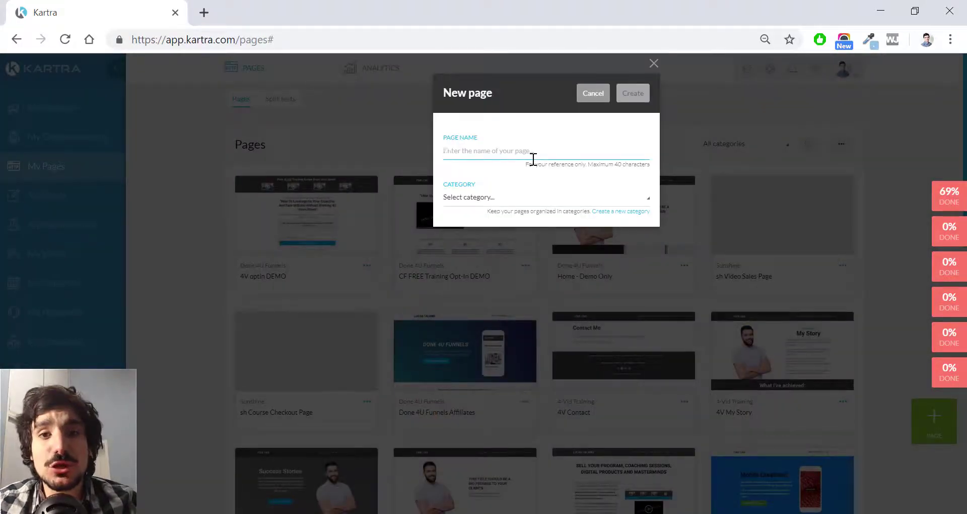
type("Calendar confirmation")
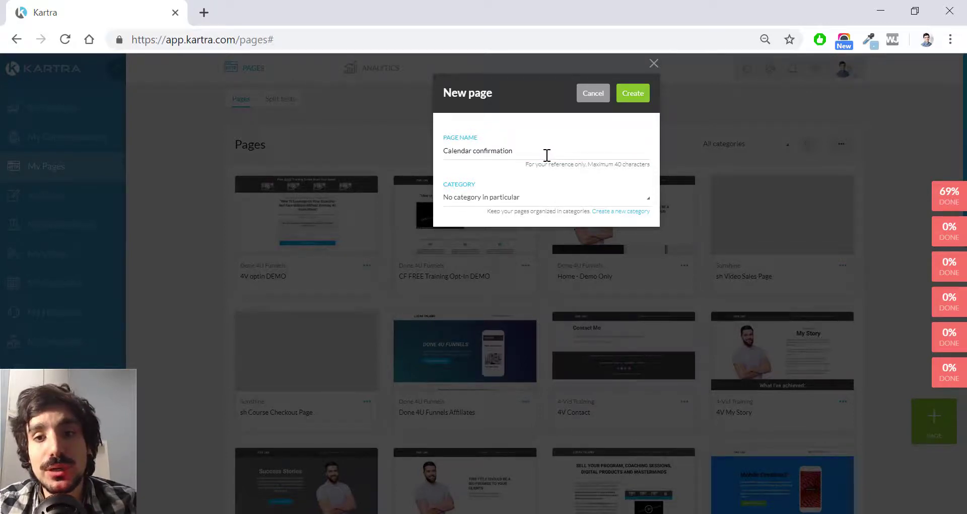
left_click(632, 93)
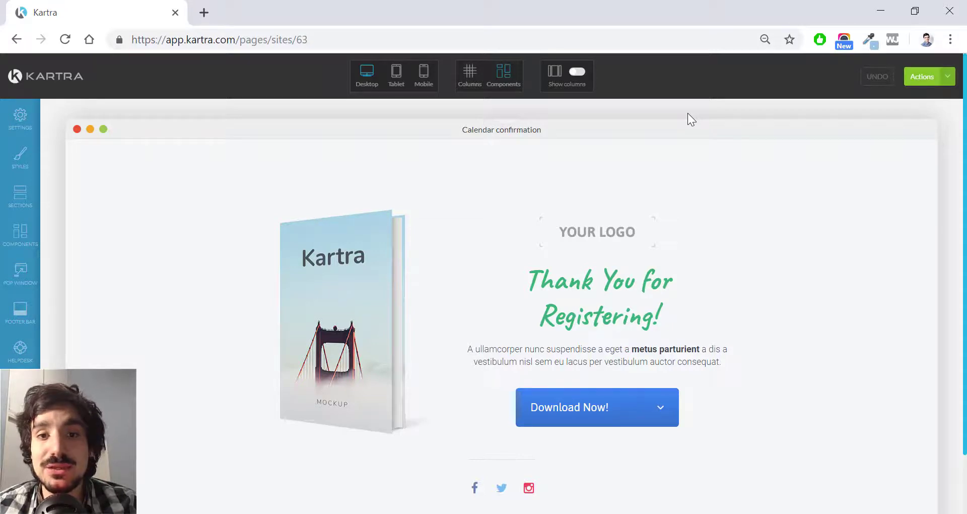
Step: Publish the page live, then exit the builder back to the dashboard
left_click(948, 78)
left_click(872, 162)
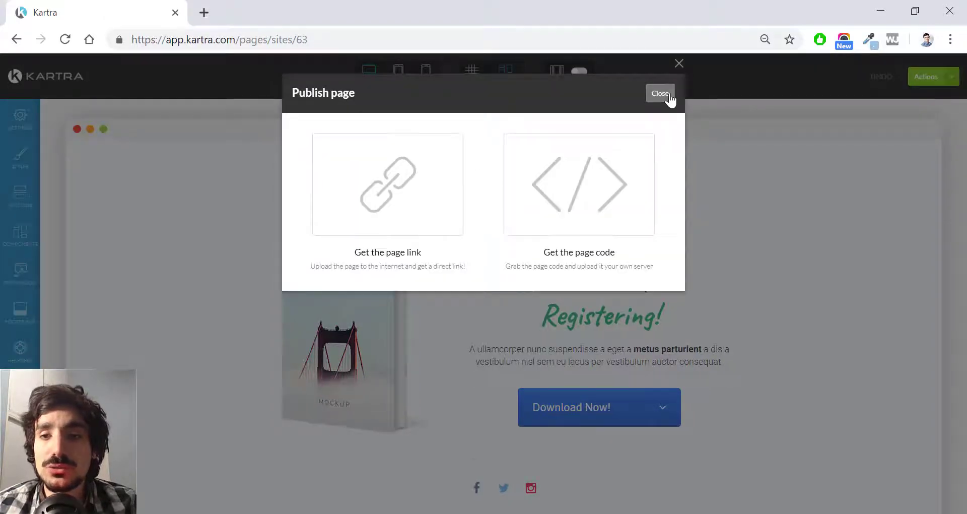
left_click(668, 94)
left_click(946, 79)
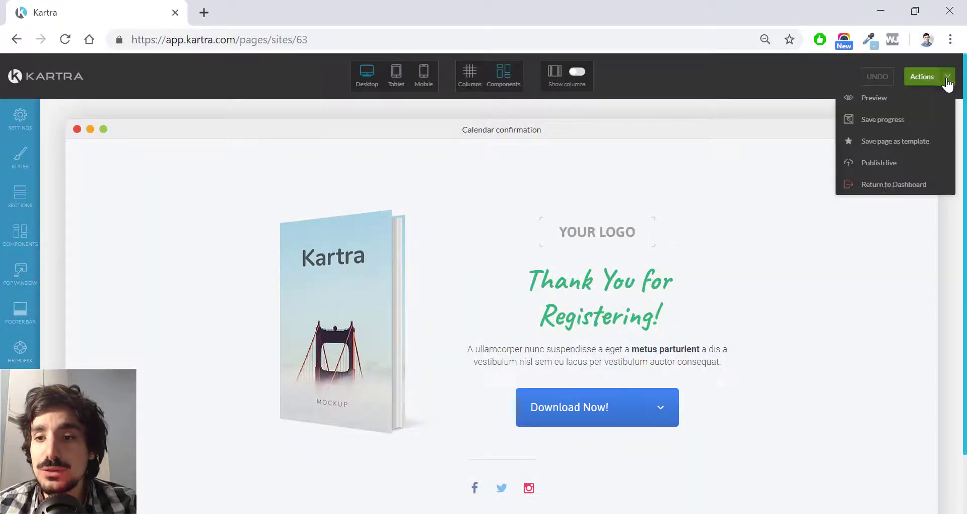
left_click(885, 190)
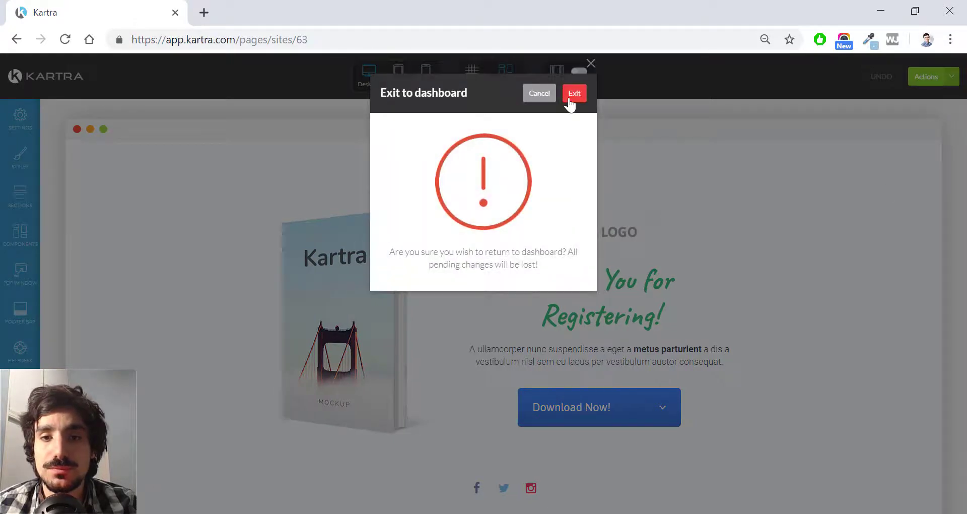
left_click(572, 100)
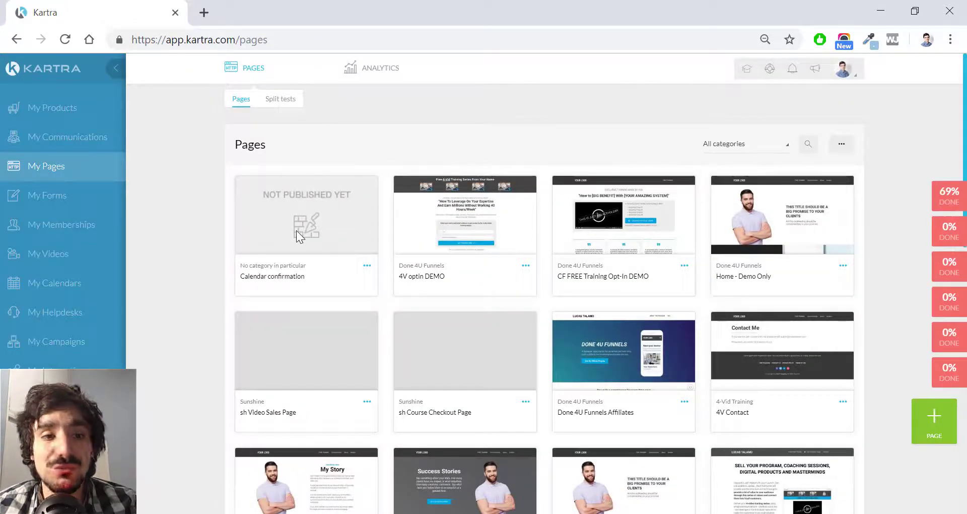
Step: From My Forms, create a new opt-in form named 'Calendar FORM'
left_click(58, 200)
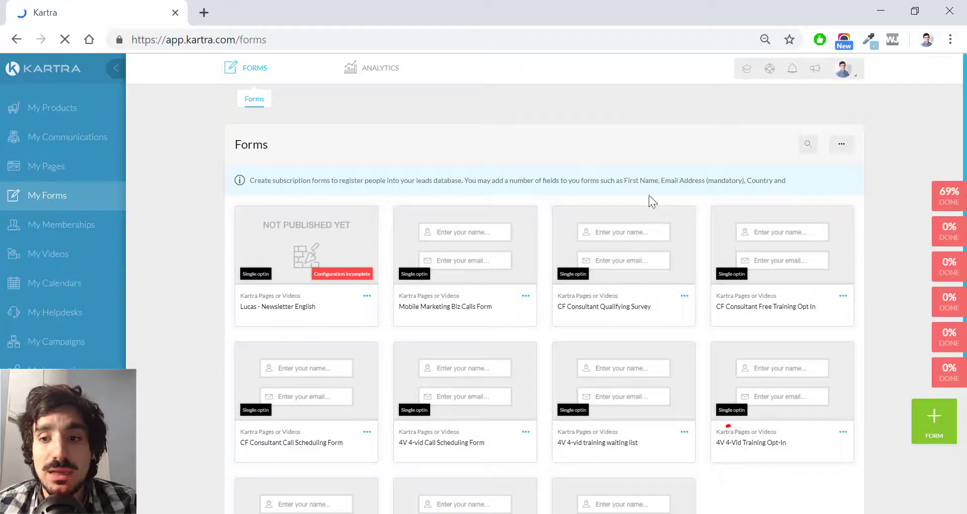
left_click(919, 424)
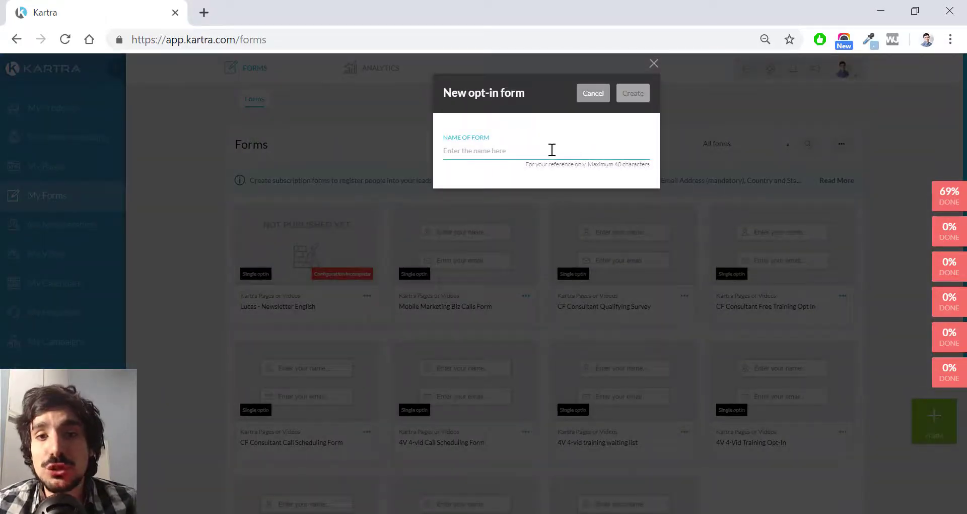
type("Calendar FORM")
left_click(630, 93)
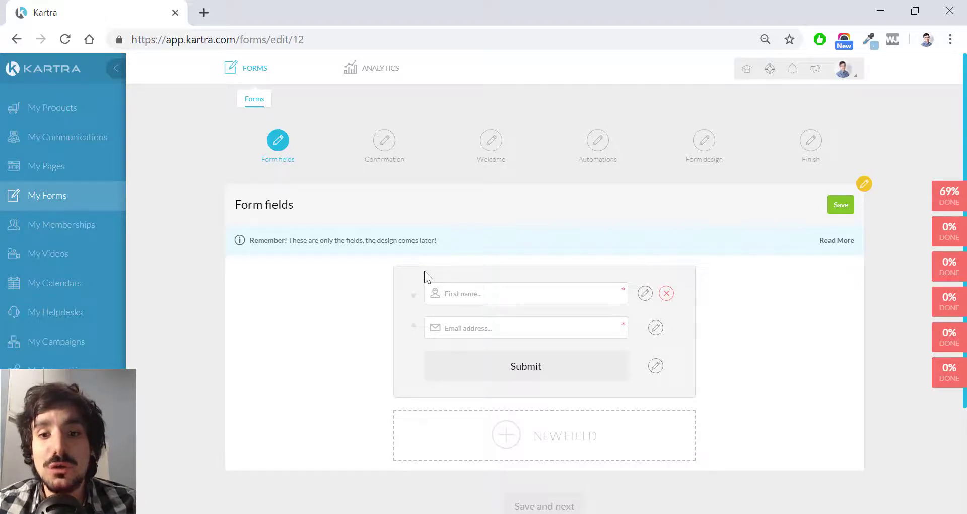
Step: Add a mandatory 'Phone with country code' field to the form
left_click(542, 437)
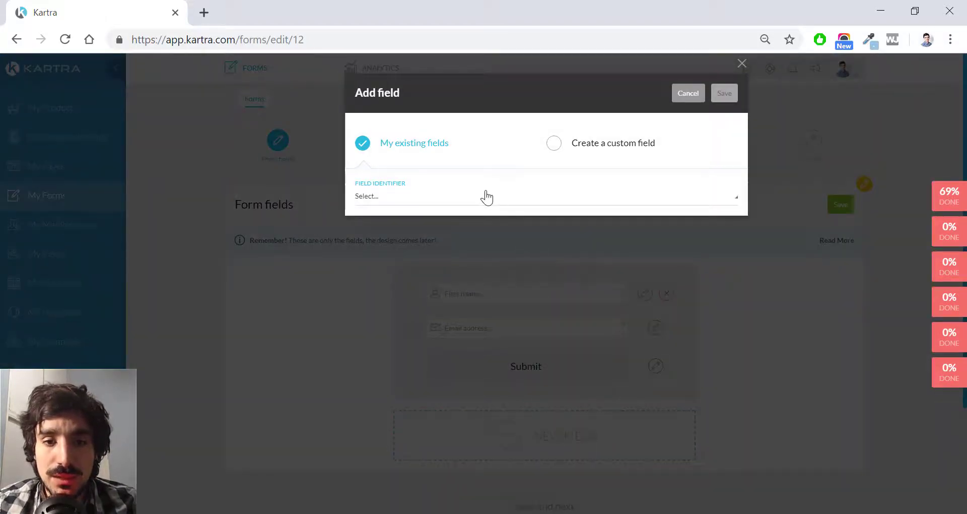
left_click(486, 196)
scroll(474, 285, "down", 3)
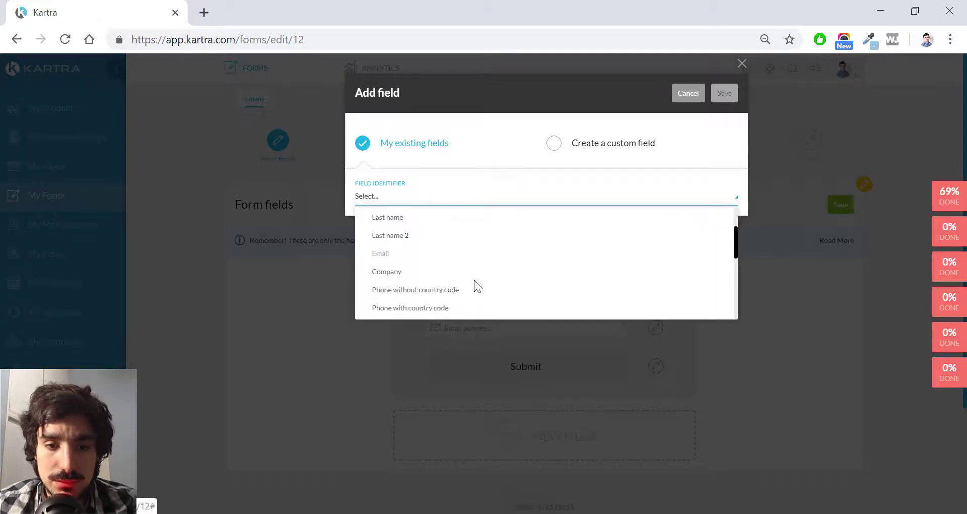
scroll(474, 281, "down", 1)
left_click(427, 286)
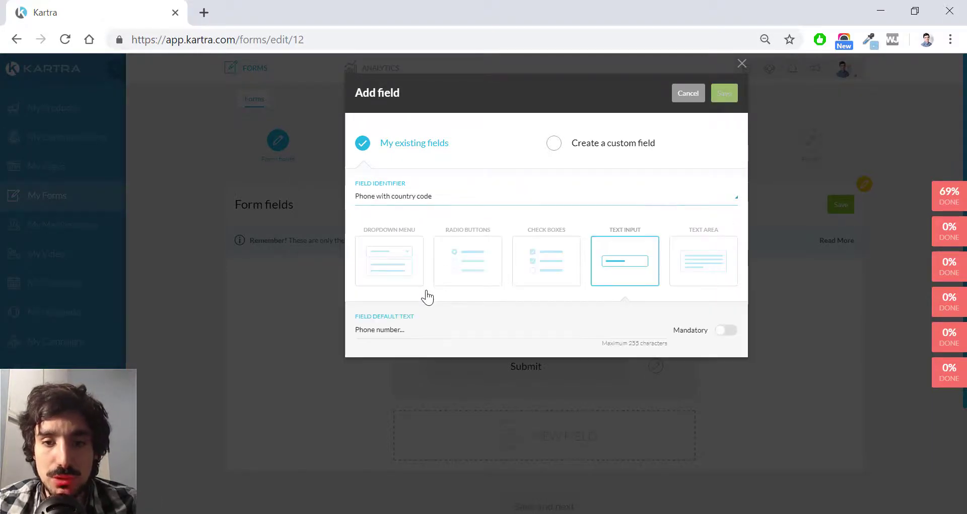
left_click(727, 331)
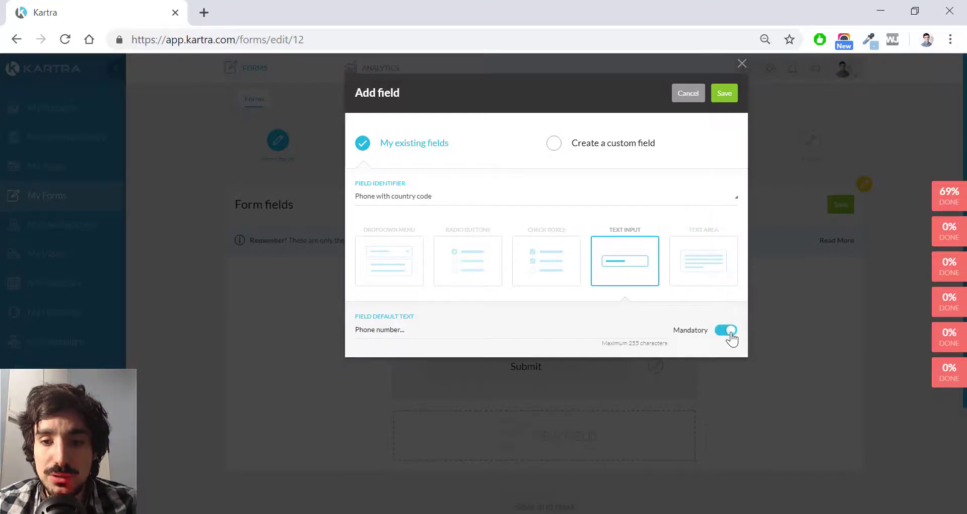
left_click(727, 100)
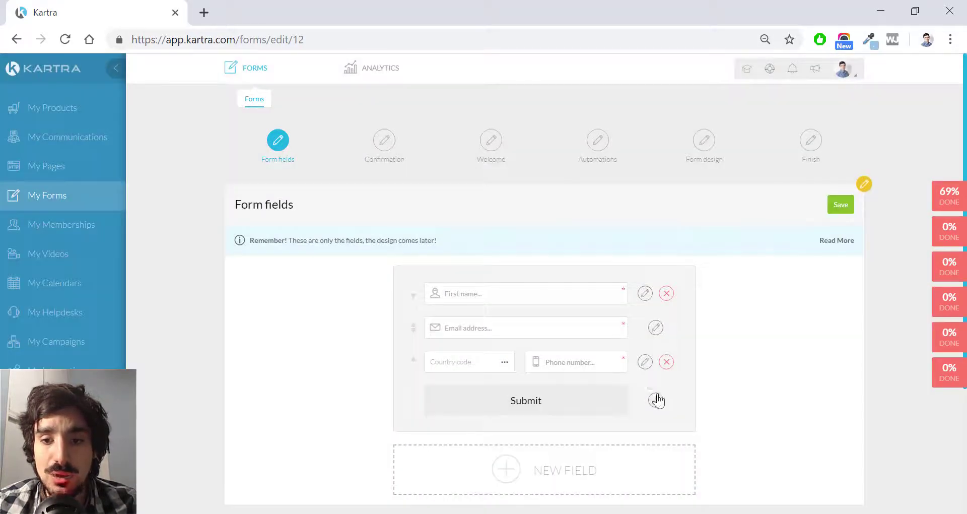
Step: Relabel the submit button 'Book your call' and save the form fields
left_click(655, 400)
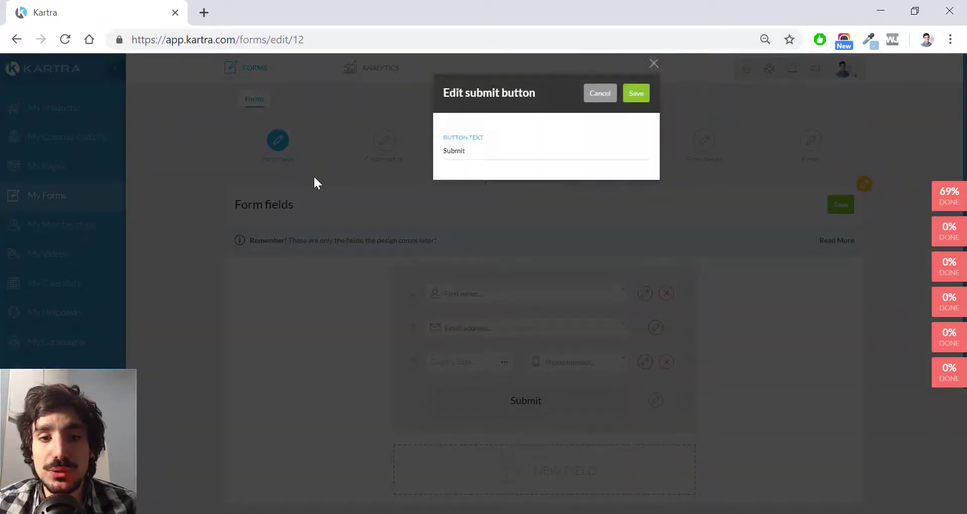
left_click_drag(473, 151, 439, 150)
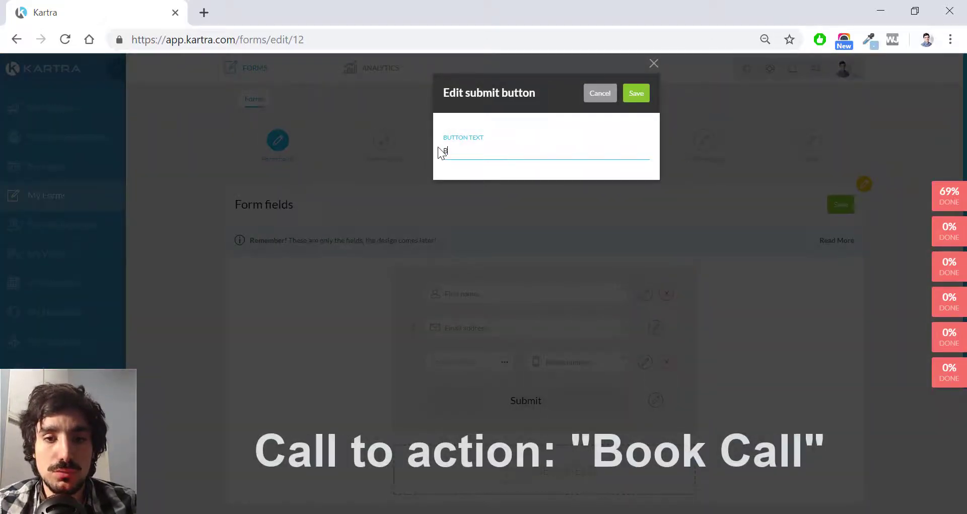
type("Book your call")
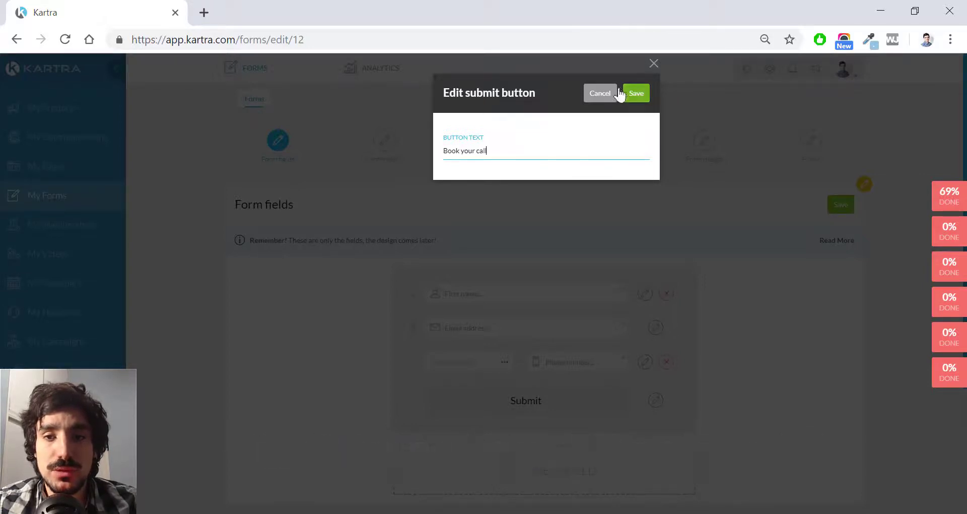
left_click(633, 95)
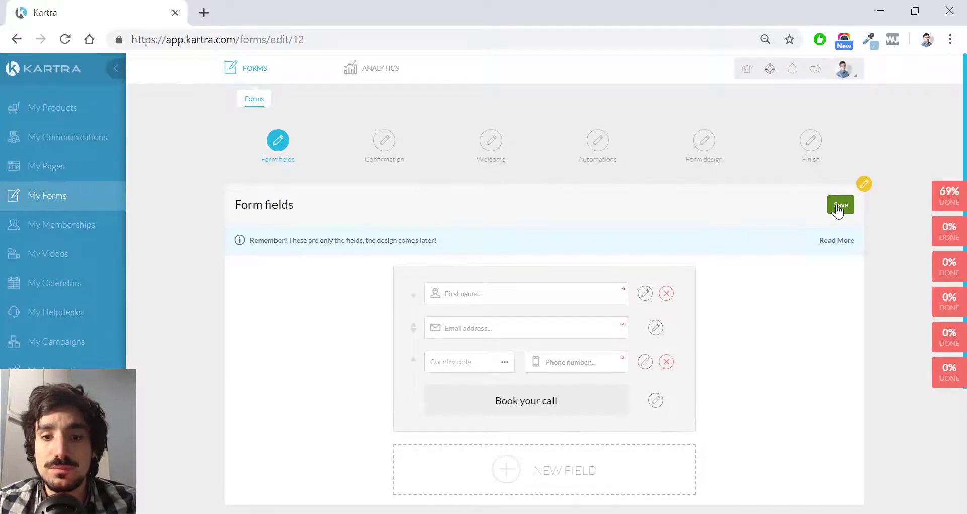
left_click(839, 205)
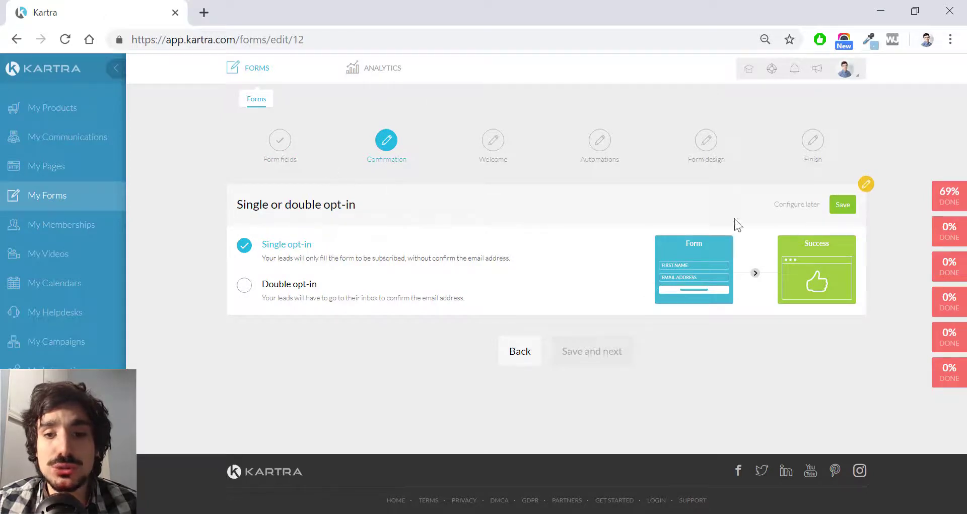
Step: Keep single opt-in and make the Kartra page 'Calendar confirmation' the success page
left_click(842, 205)
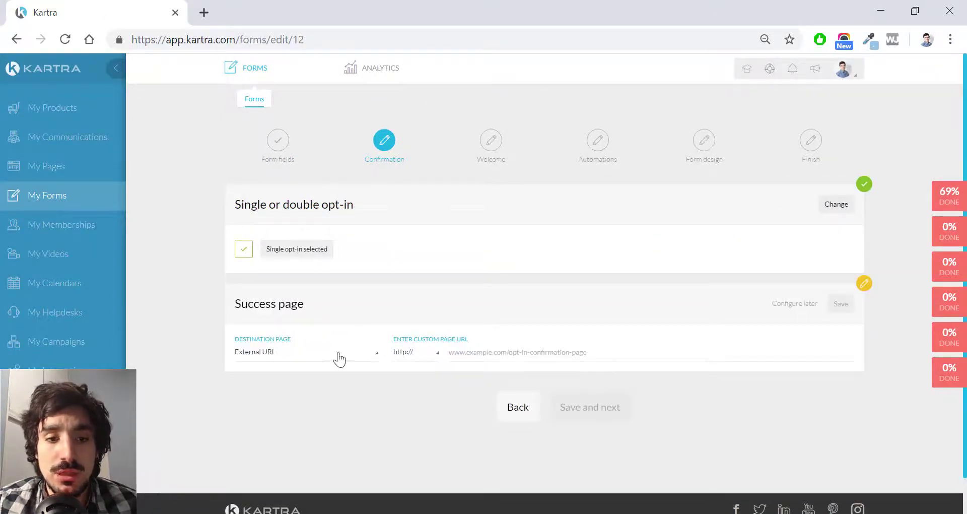
left_click(313, 352)
left_click(281, 391)
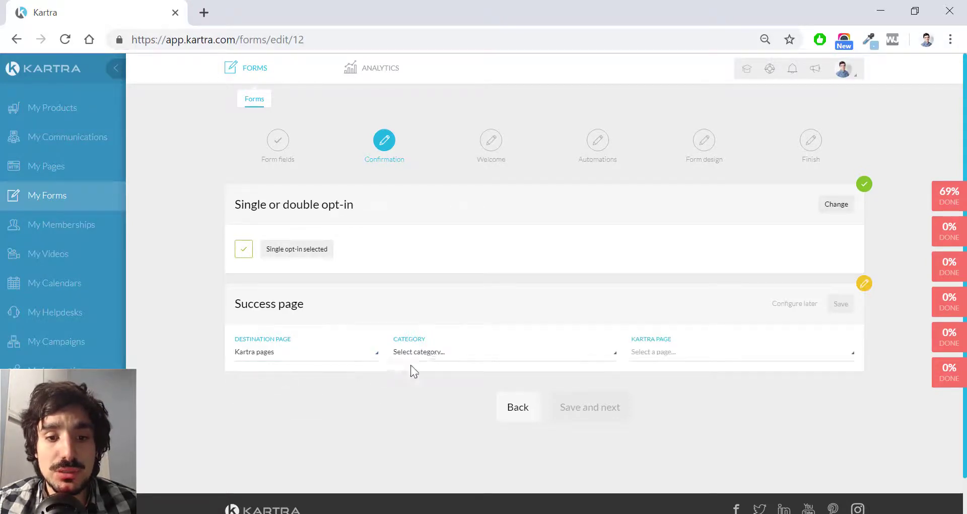
left_click(447, 353)
left_click(459, 258)
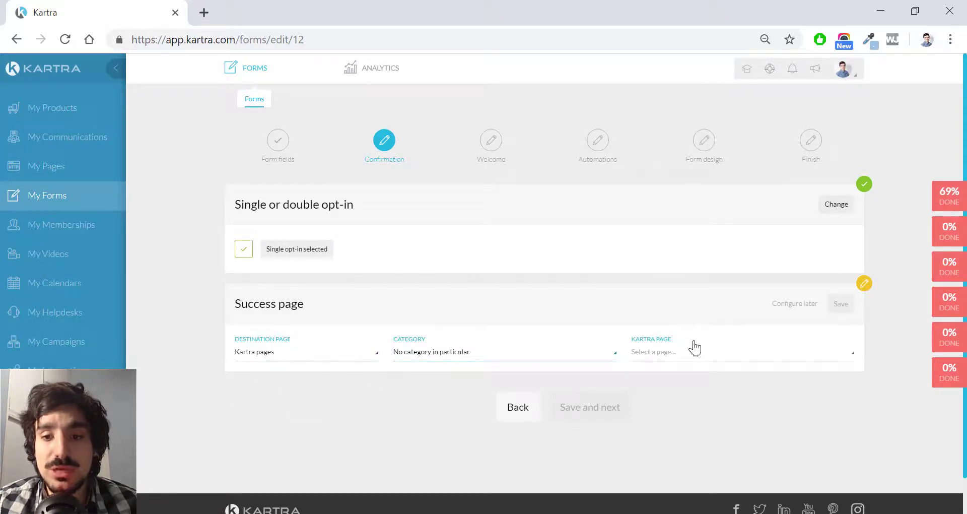
left_click(686, 356)
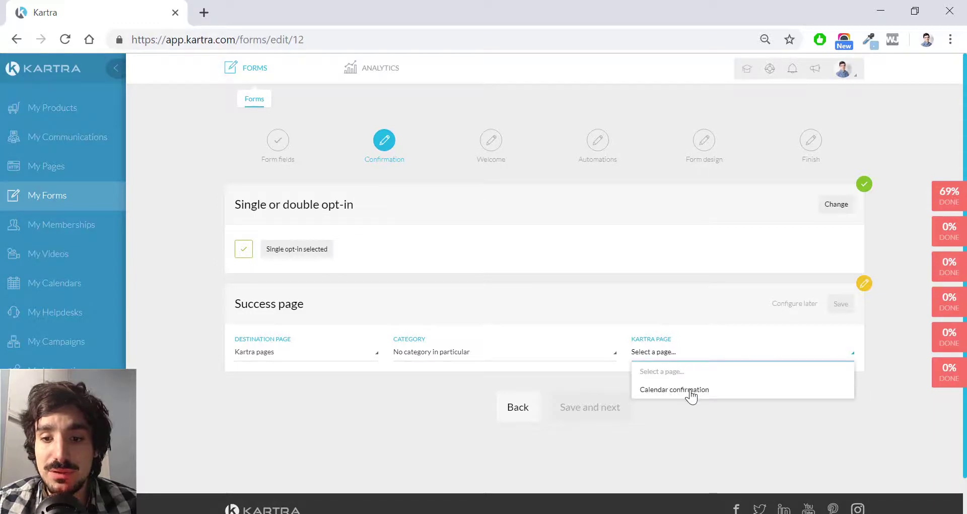
left_click(692, 391)
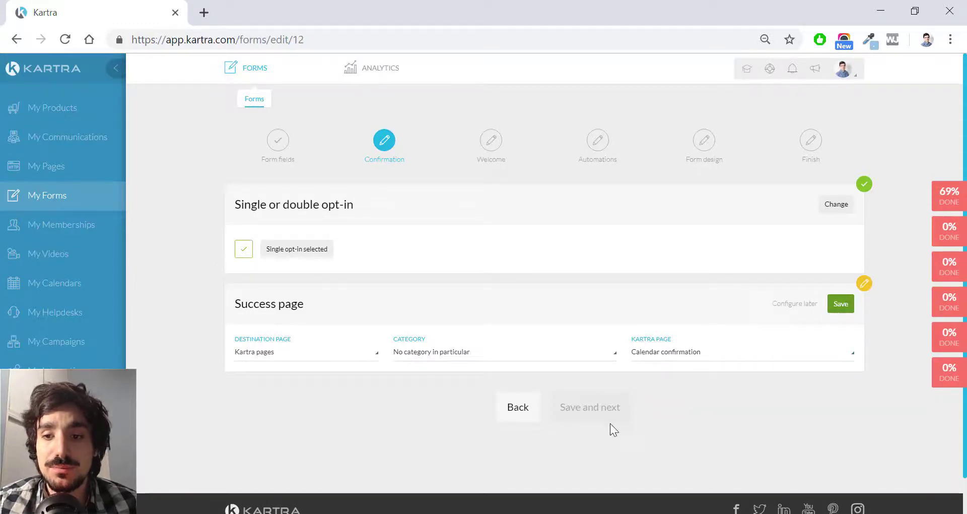
left_click(588, 416)
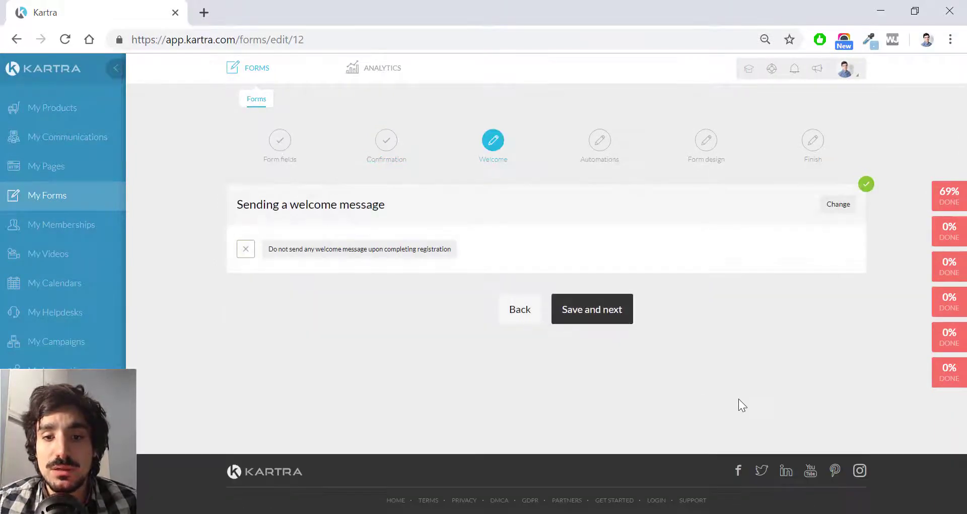
Step: Advance through the Automations and Form design steps to finish the form
left_click(614, 318)
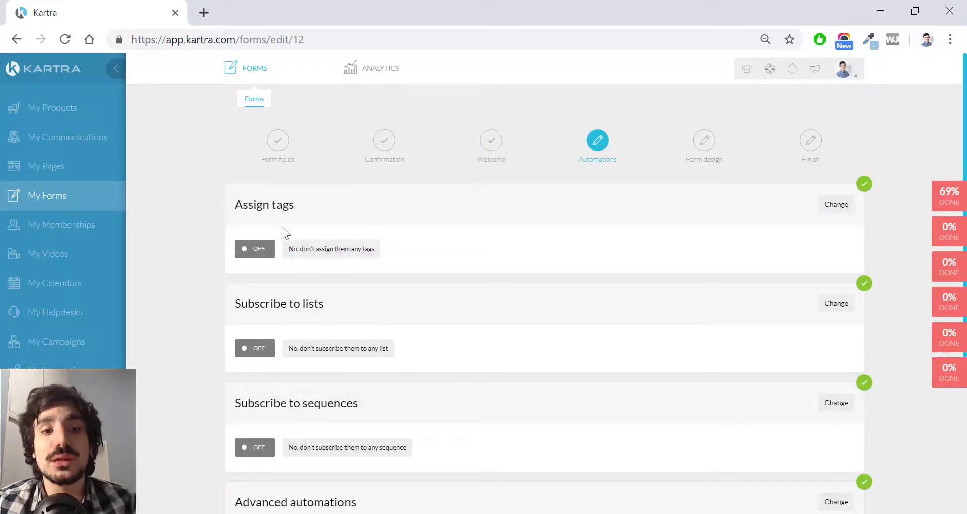
scroll(293, 248, "down", 3)
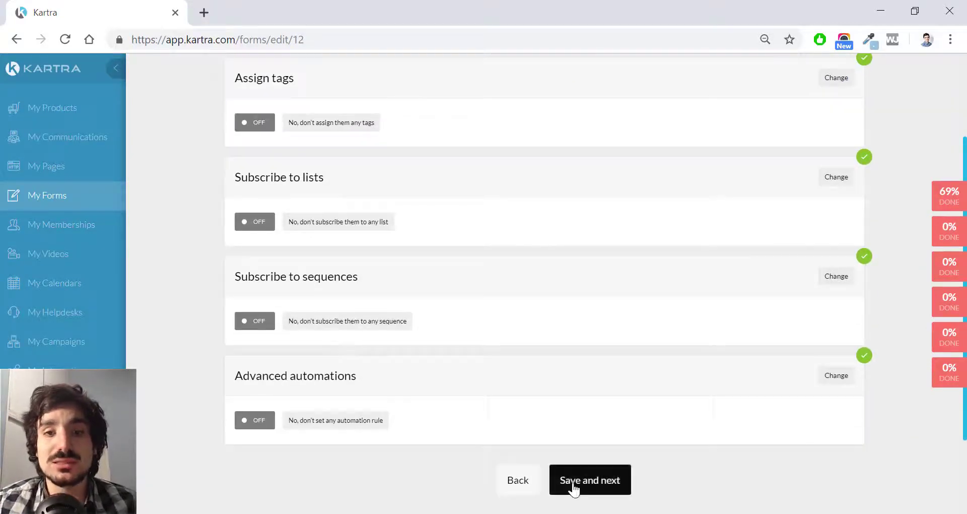
left_click(575, 483)
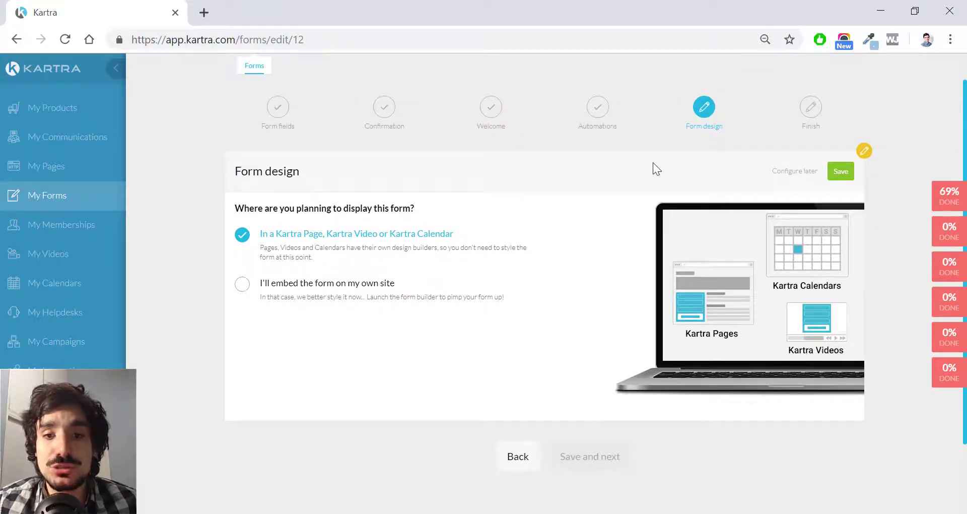
left_click(840, 172)
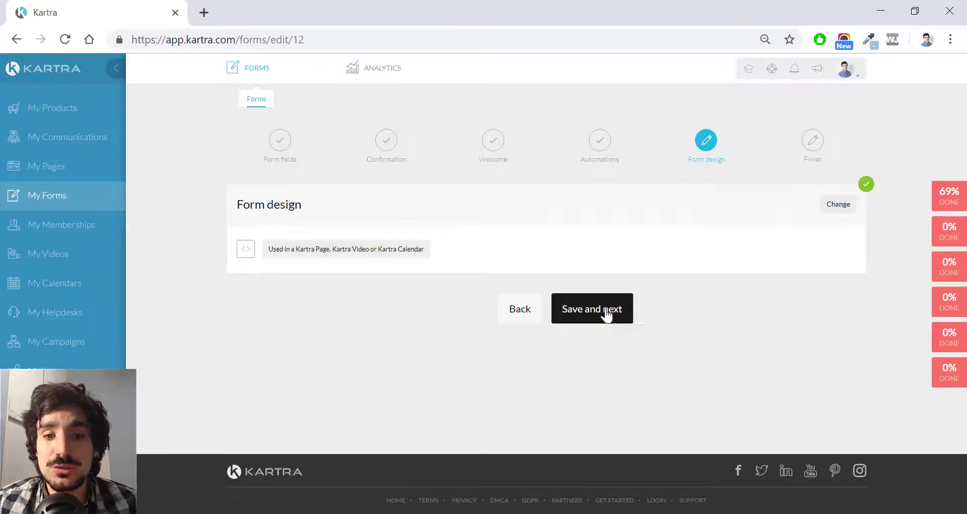
left_click(607, 315)
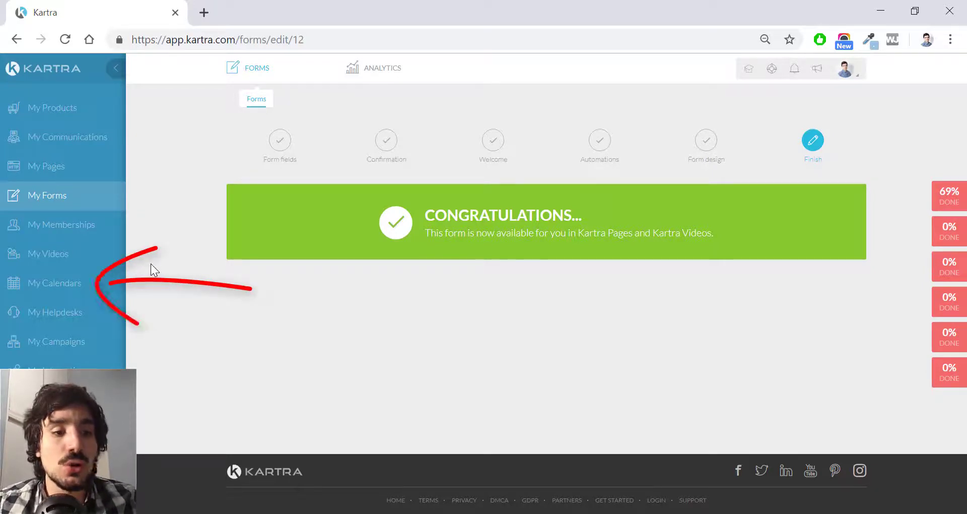
Step: Open My Calendars and start a new calendar to bring up the model choices
left_click(83, 290)
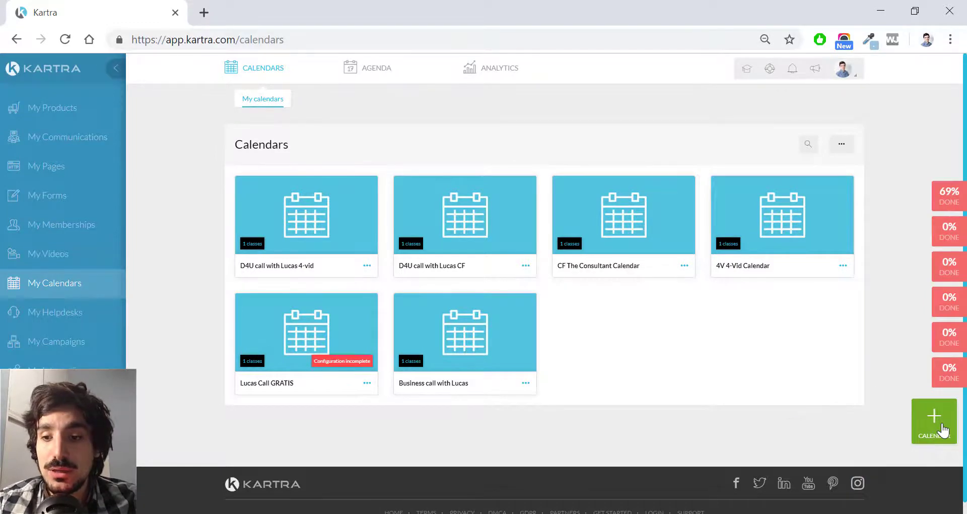
left_click(942, 431)
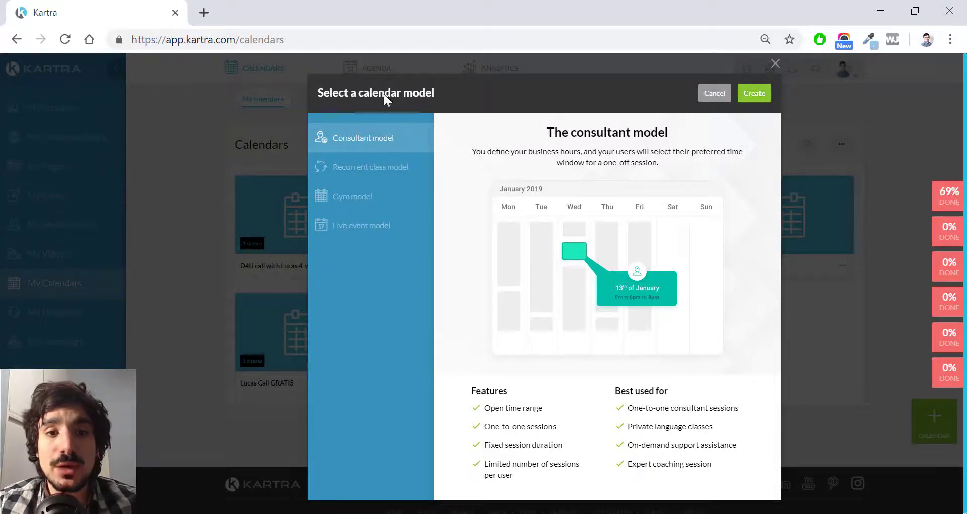
Step: Create a Consultant-model calendar named 'CALENDAR'
left_click(750, 97)
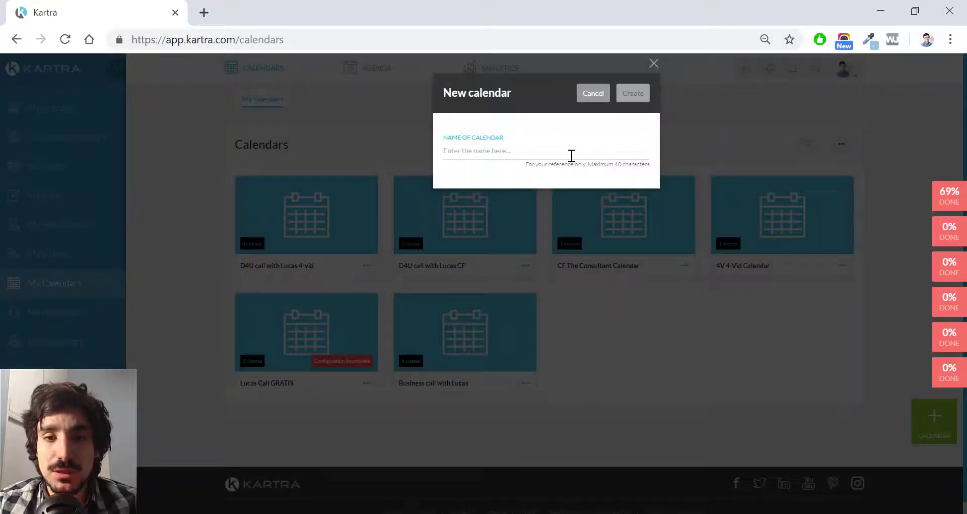
left_click(572, 155)
type("cALENDAR")
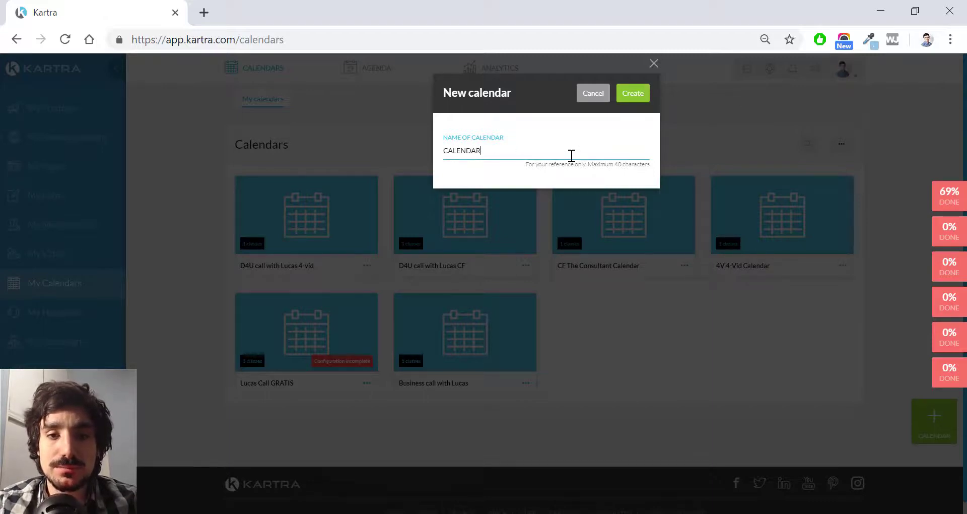
left_click(643, 95)
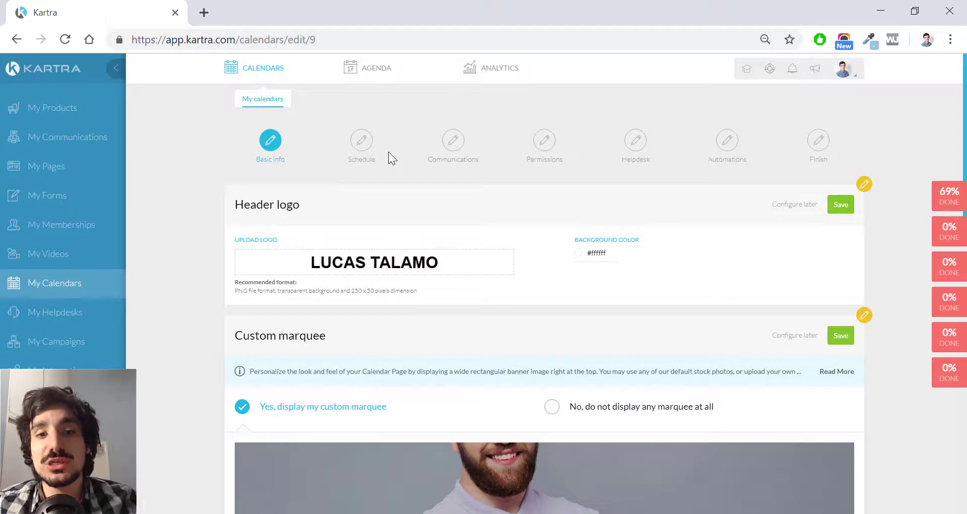
Step: Keep the header logo and choose not to display any marquee banner
scroll(388, 152, "down", 1)
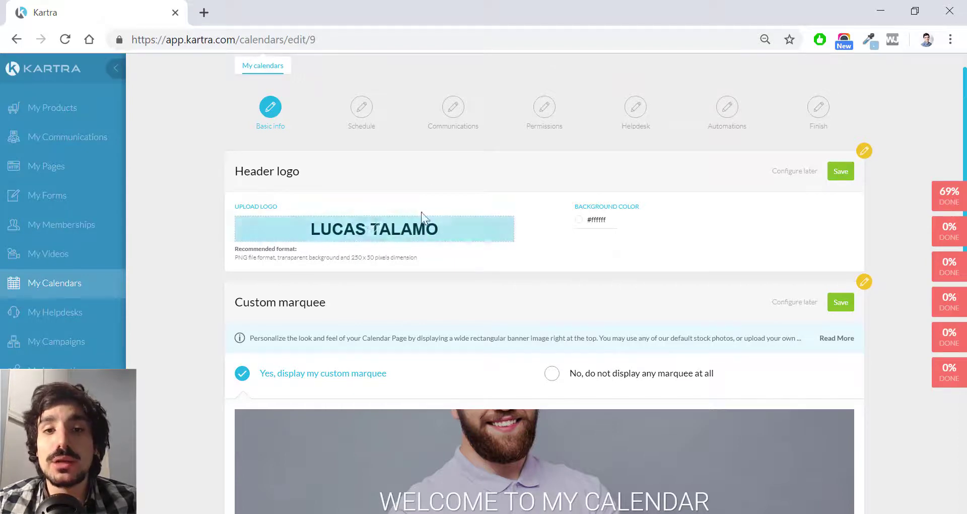
scroll(413, 211, "down", 1)
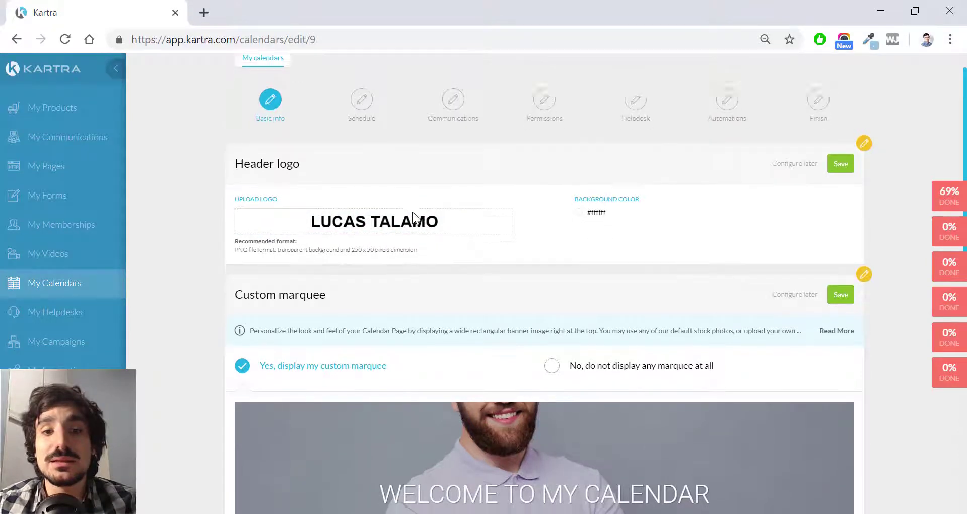
left_click(841, 143)
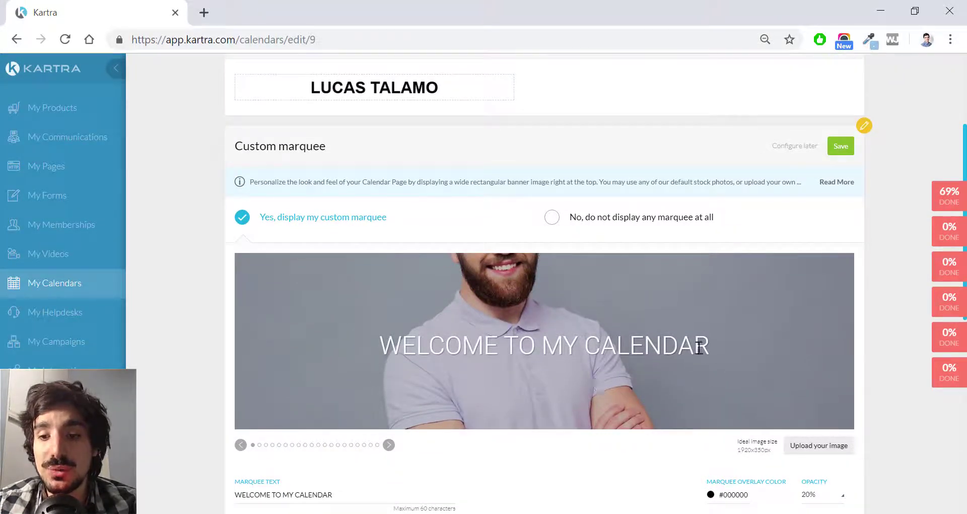
scroll(709, 386, "down", 1)
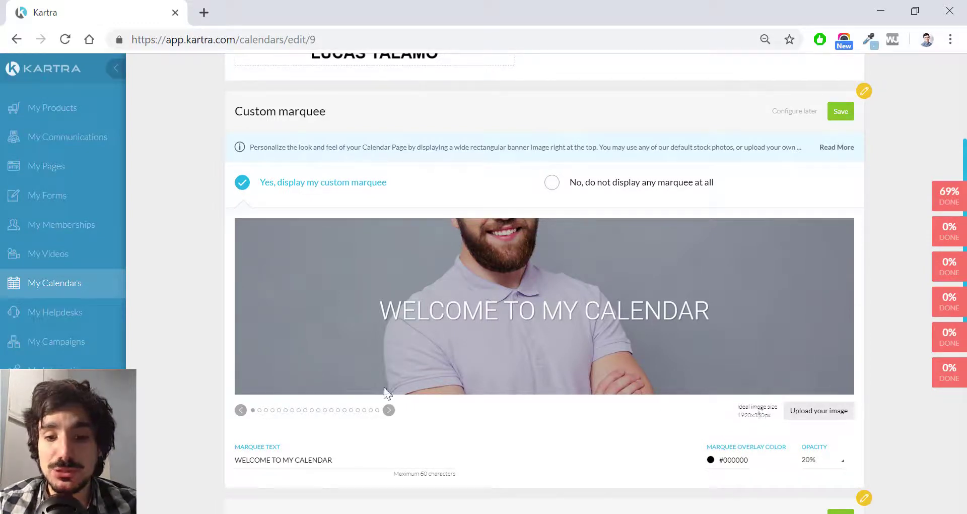
left_click(386, 416)
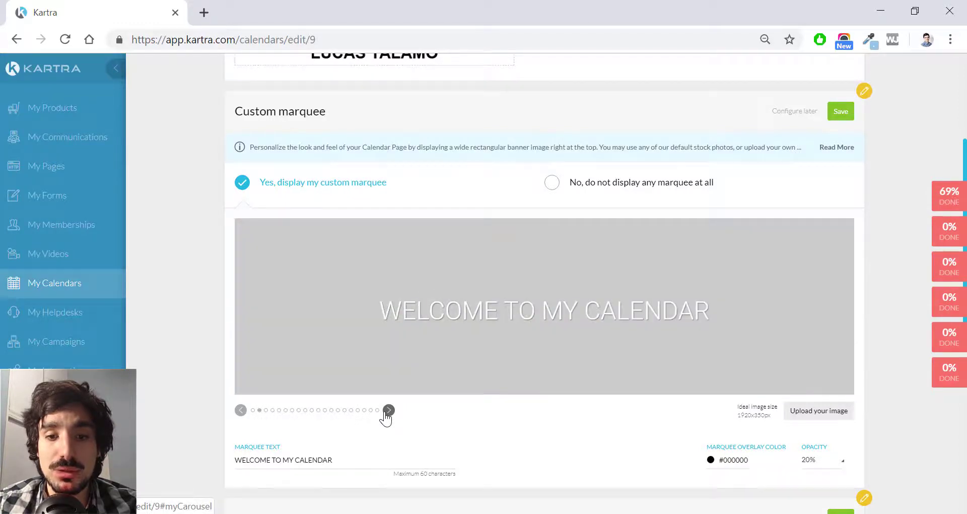
left_click(389, 410)
left_click(387, 412)
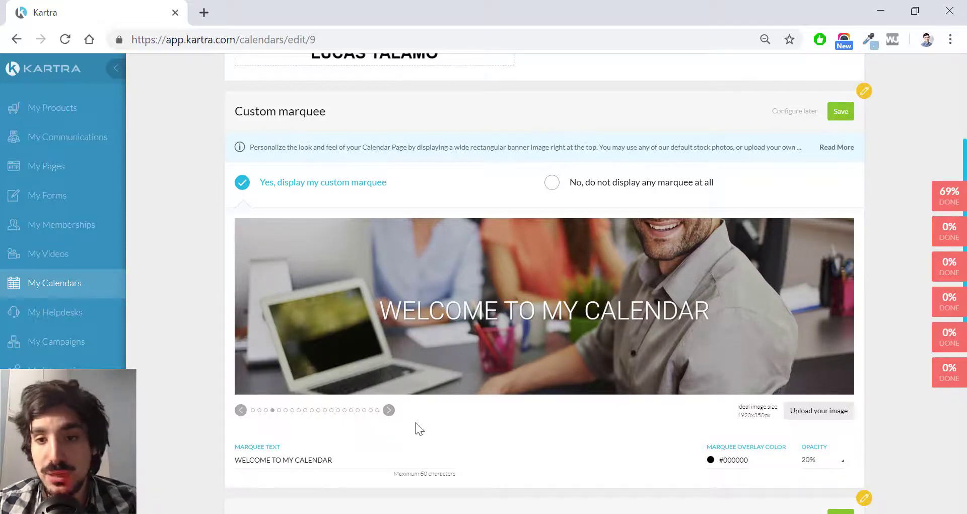
left_click(553, 183)
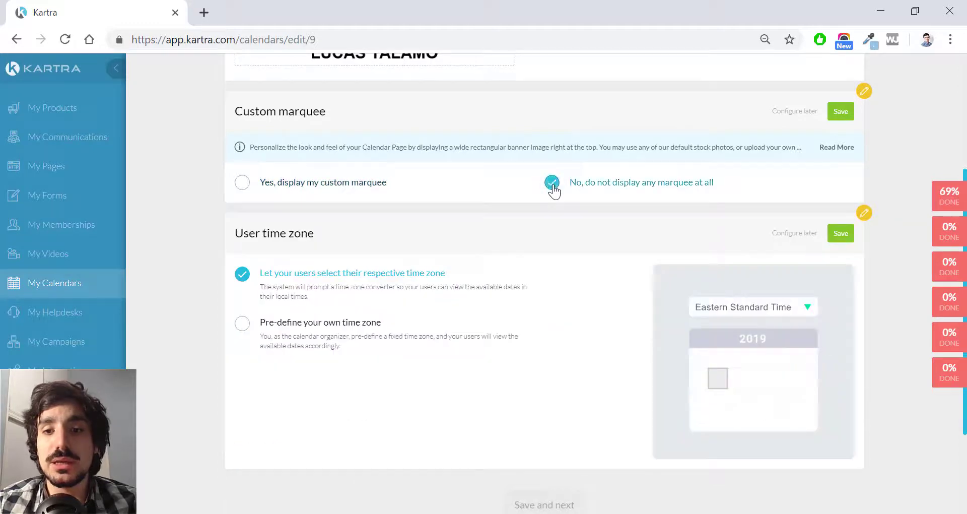
left_click(840, 112)
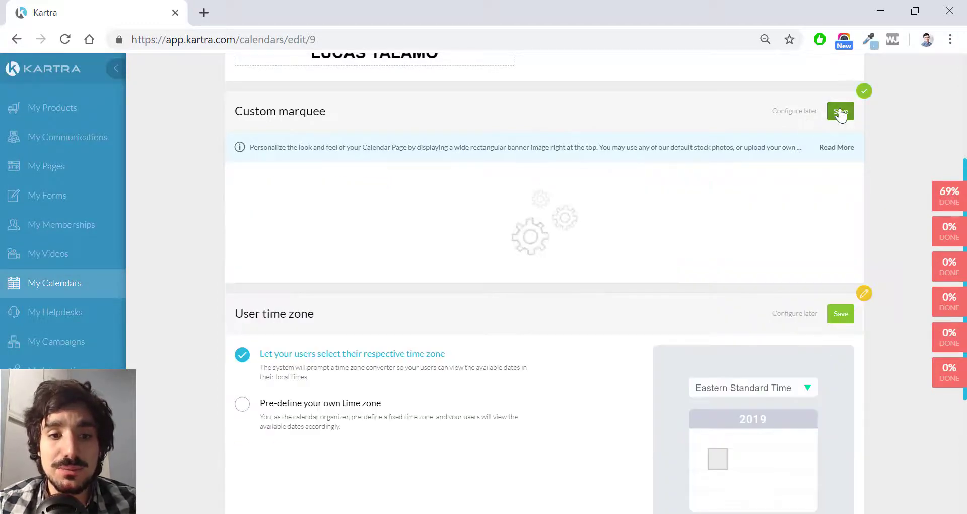
Step: Let users pick their own time zone and save the Basic info step
scroll(418, 316, "up", 1)
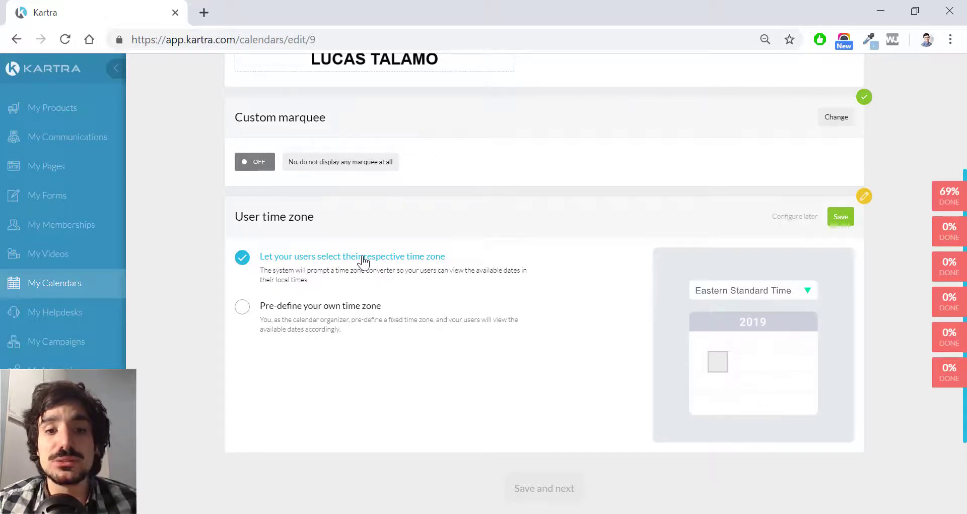
scroll(361, 259, "up", 2)
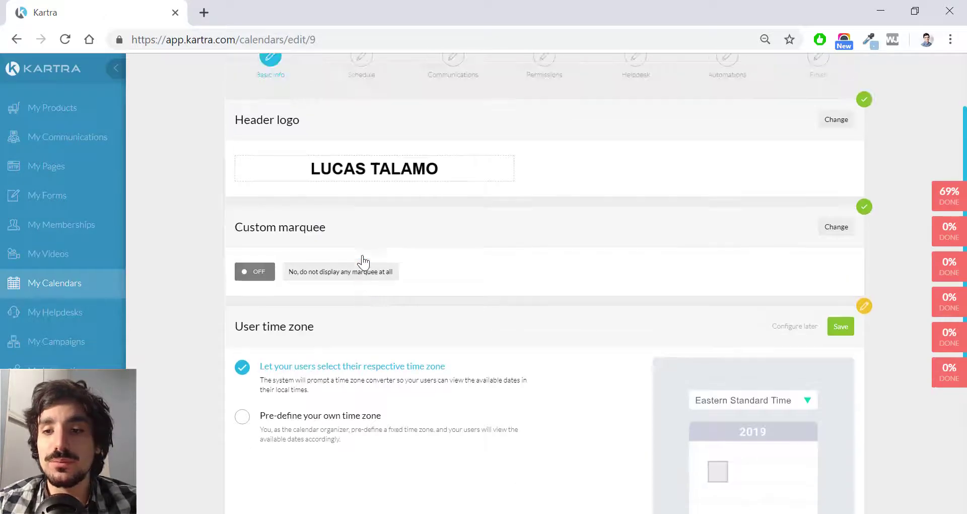
left_click(838, 328)
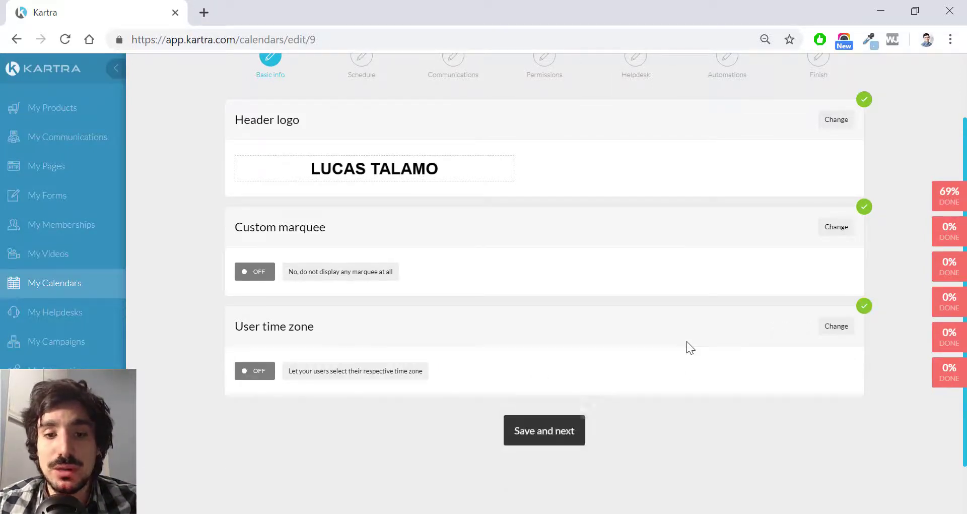
left_click(542, 430)
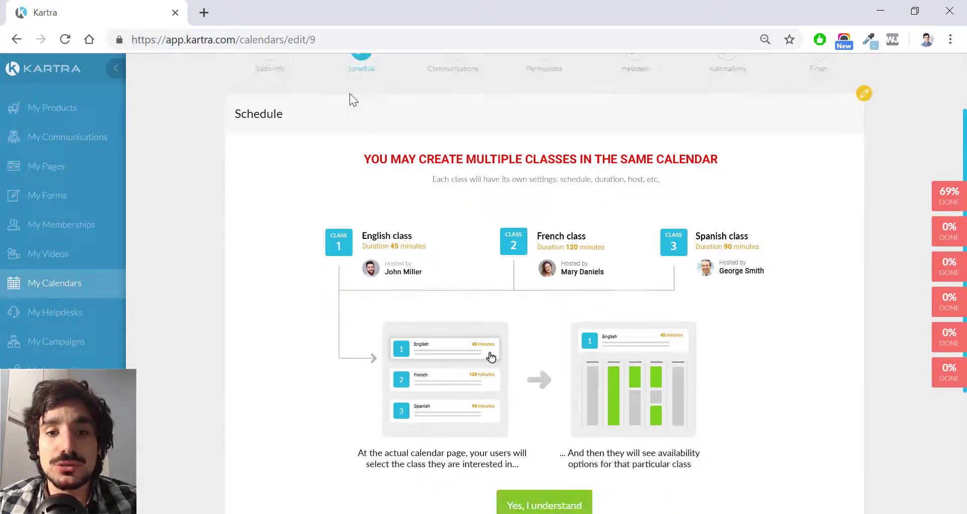
Step: Acknowledge the multiple-classes and time-zone explanations on the Schedule step
scroll(349, 93, "up", 1)
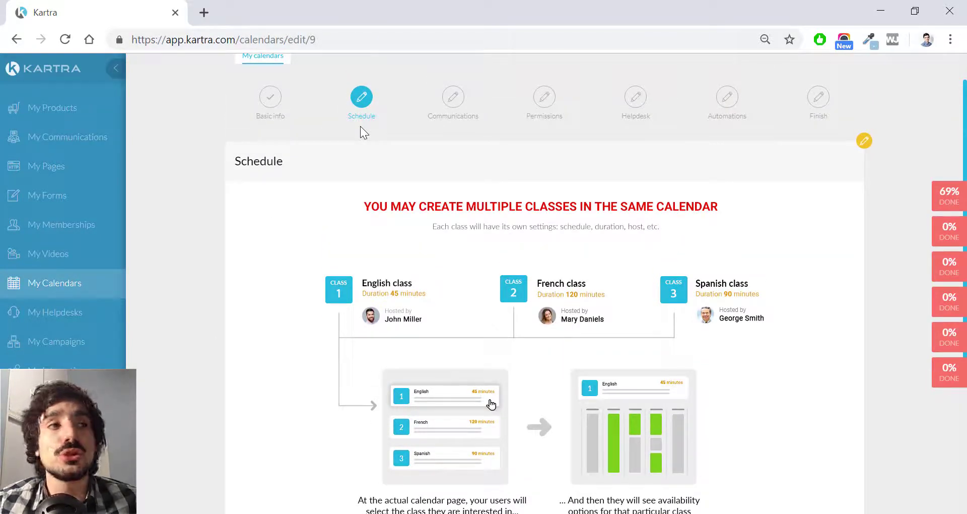
scroll(361, 127, "down", 4)
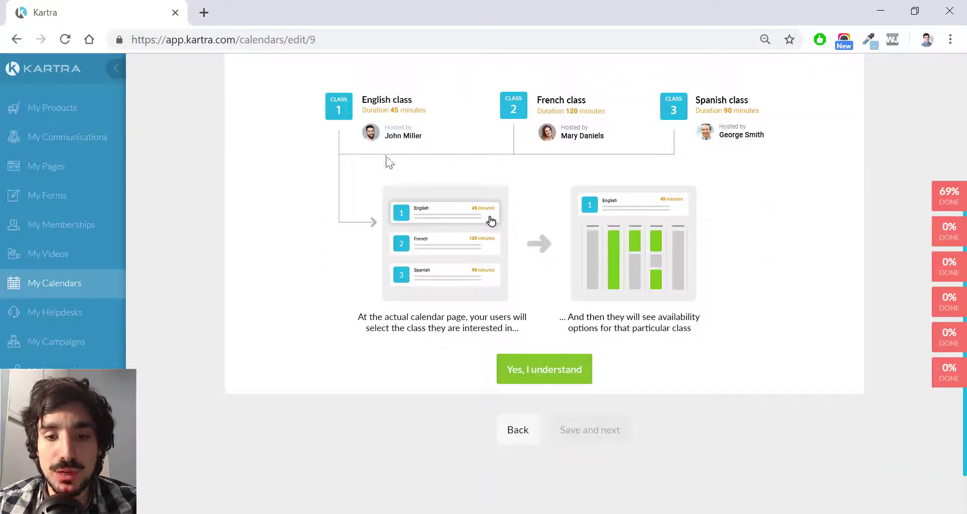
left_click(549, 378)
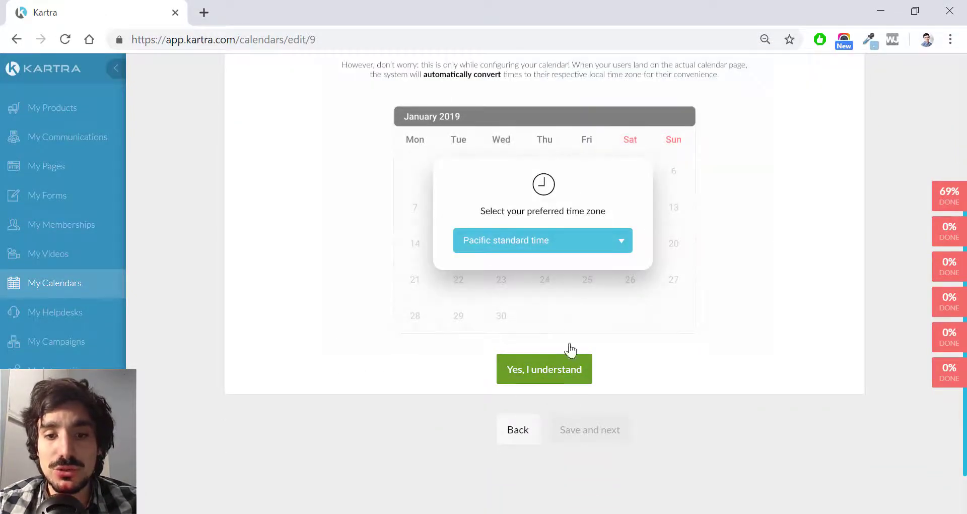
left_click(546, 418)
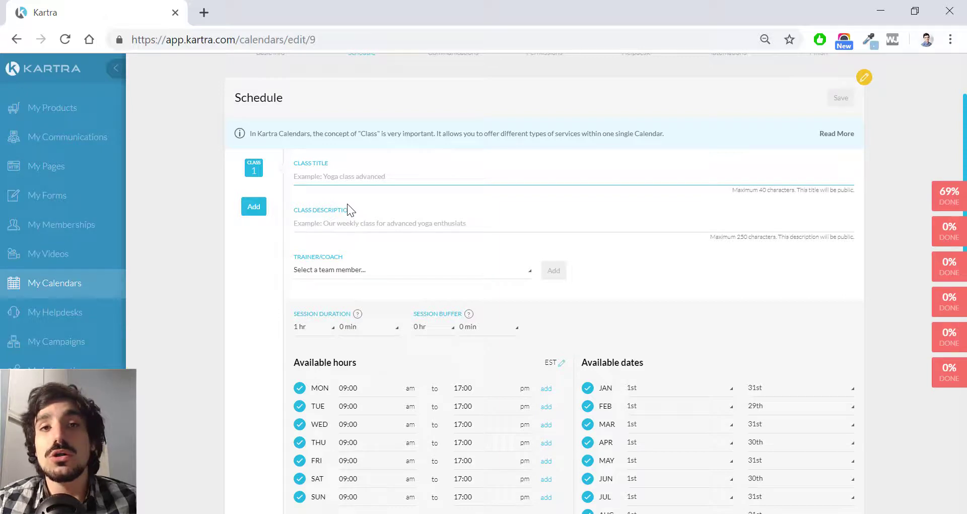
Step: Title Class 1 'Book a call with me' with a free 45-minute coaching call description
type("Book a call with me")
left_click(402, 226)
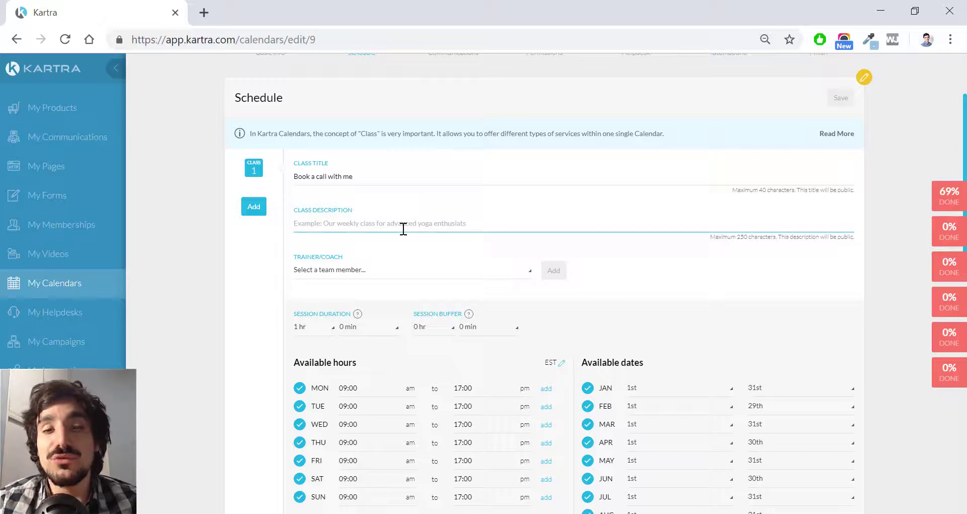
type("Free 45' coaching call with LUCAS")
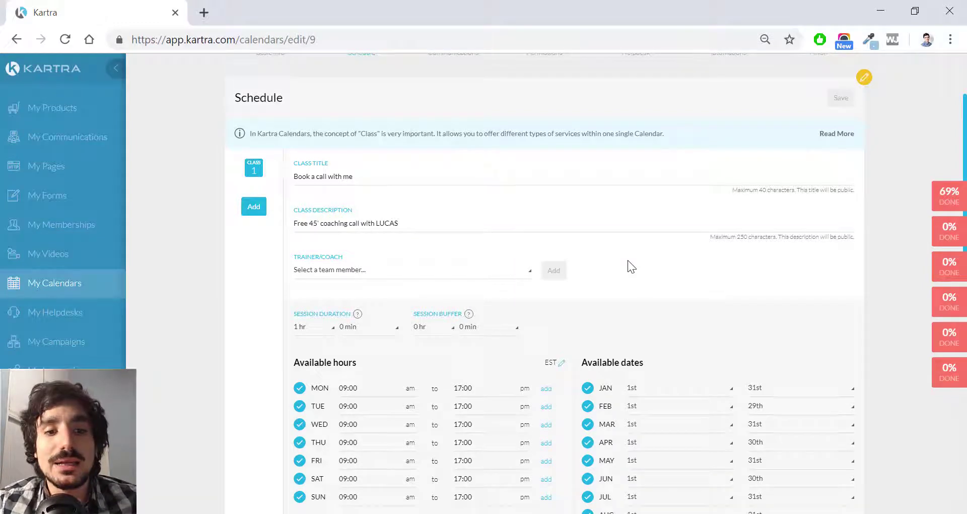
Step: Add the team member as the class's Trainer/Coach
scroll(628, 260, "down", 1)
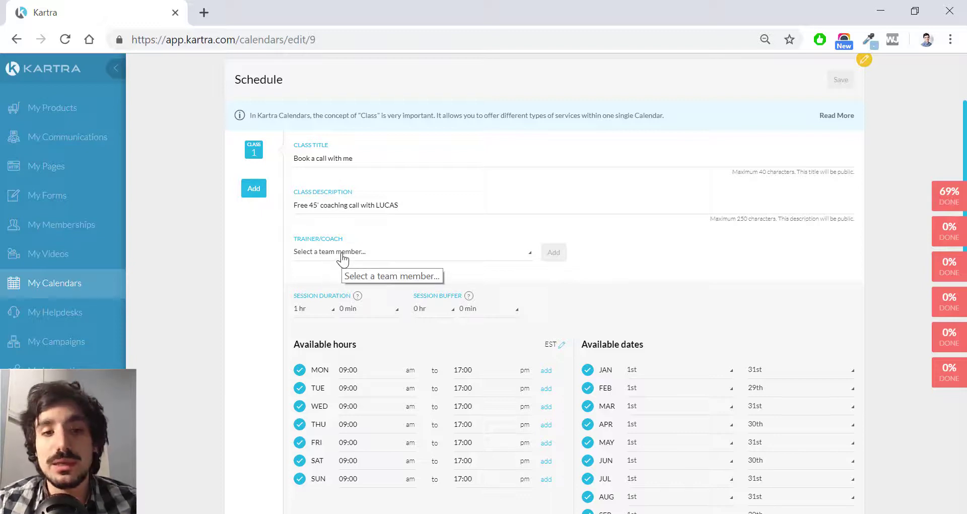
scroll(341, 259, "down", 1)
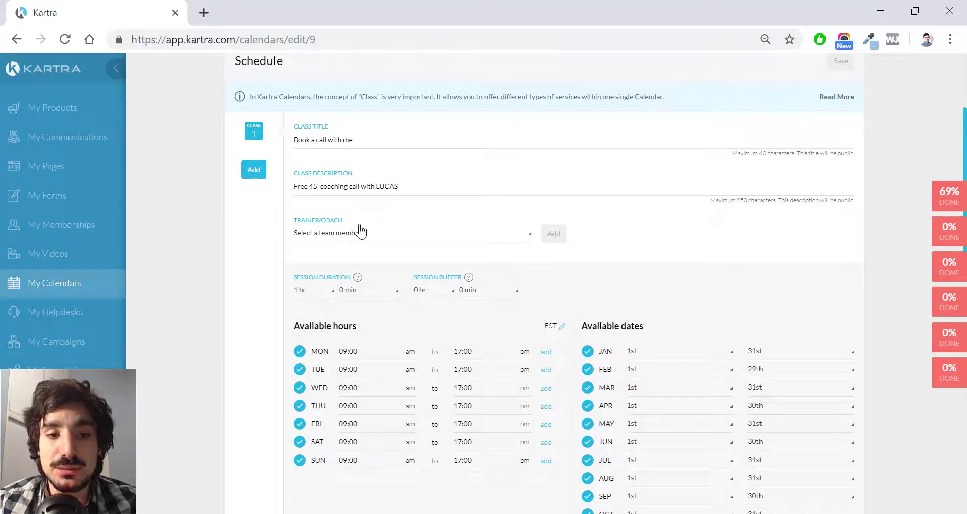
left_click(360, 232)
left_click(344, 276)
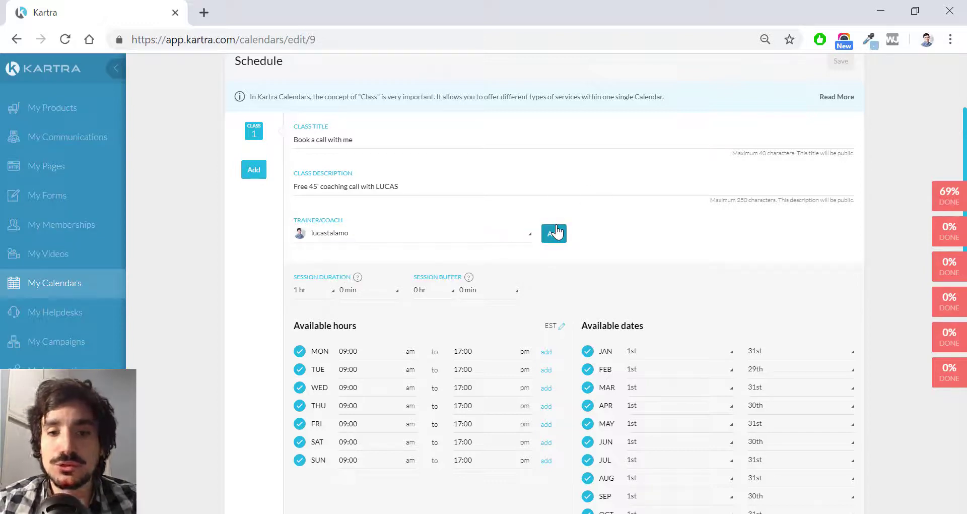
left_click(556, 234)
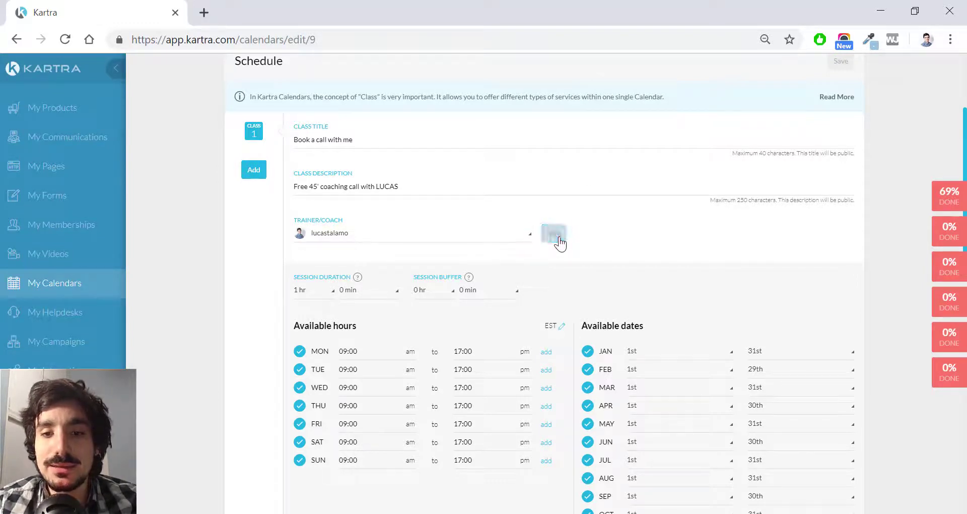
scroll(672, 231, "down", 1)
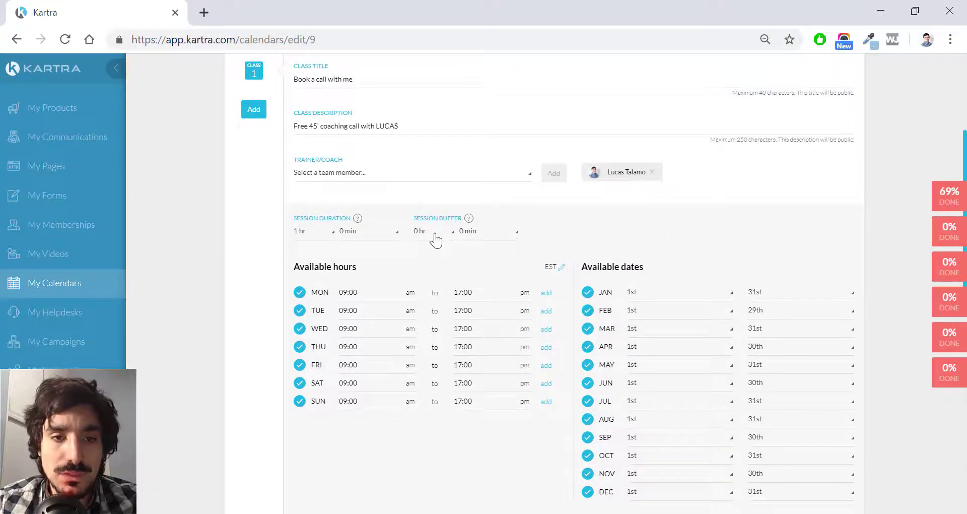
Step: Set the session duration to 0 hr 45 min
left_click(320, 233)
left_click(313, 251)
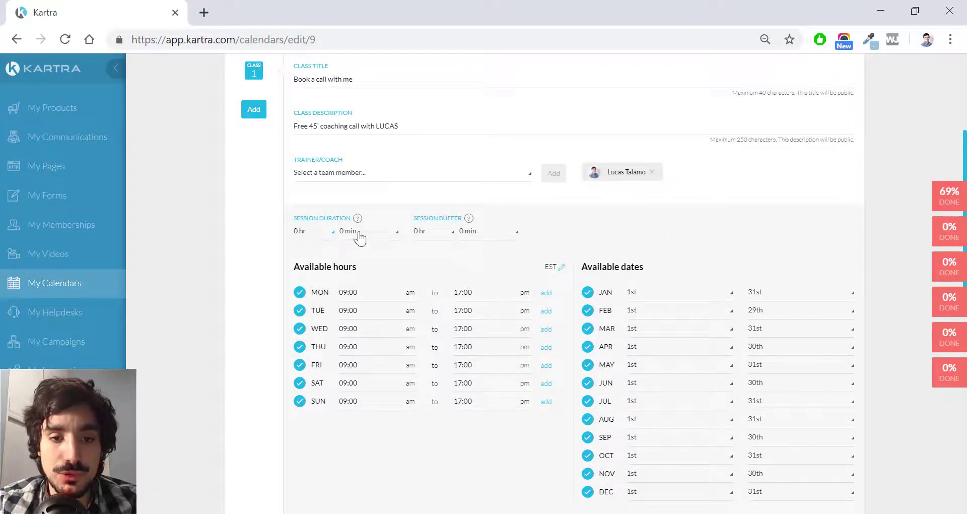
left_click(356, 231)
scroll(367, 314, "down", 3)
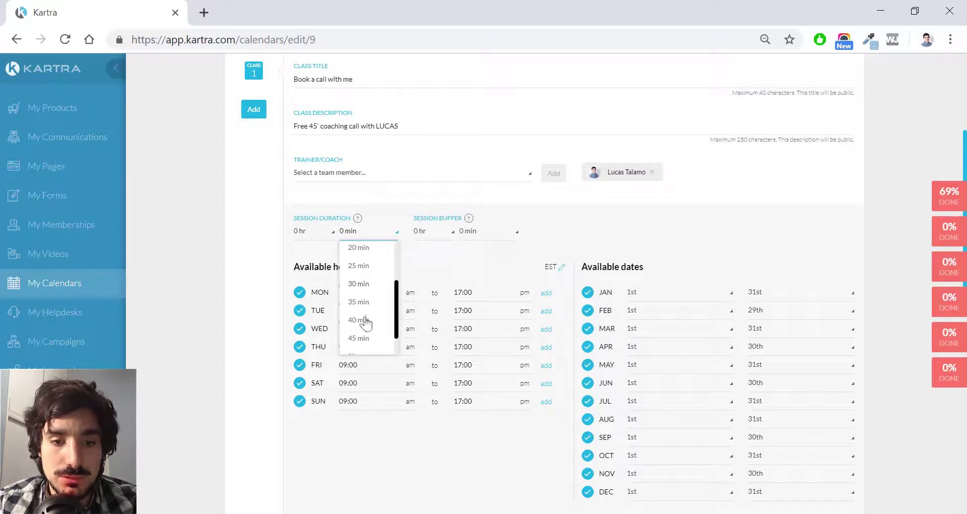
left_click(358, 338)
Step: Untick SAT and SUN so only weekdays are available
scroll(437, 218, "down", 1)
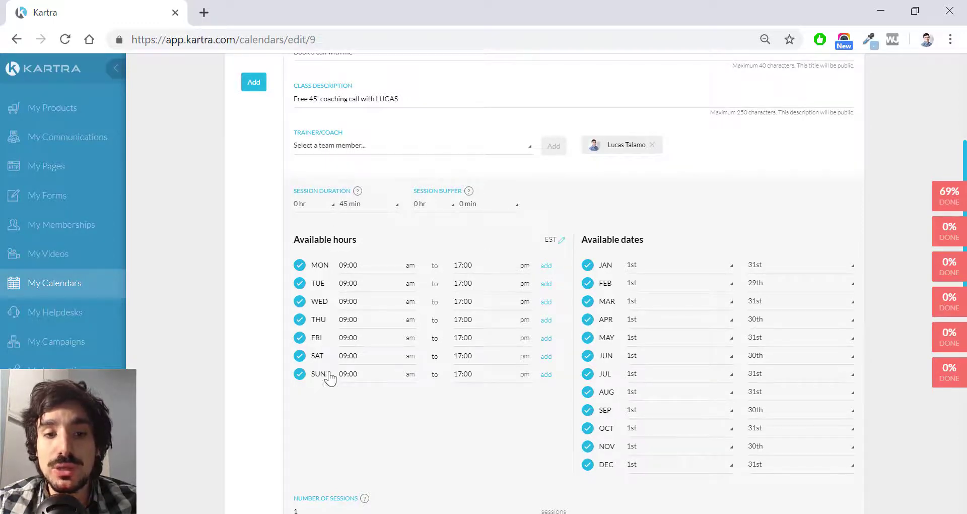
left_click(299, 357)
left_click(298, 375)
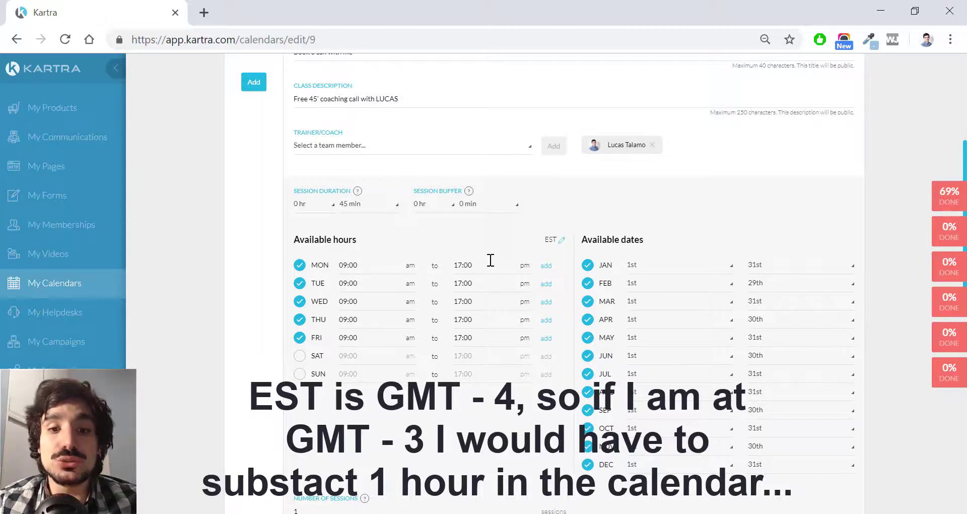
Step: Change Monday's available hours to 08:00–16:00, leaving other weekdays at 09:00–17:00
left_click(300, 265)
left_click(300, 266)
left_click(353, 266)
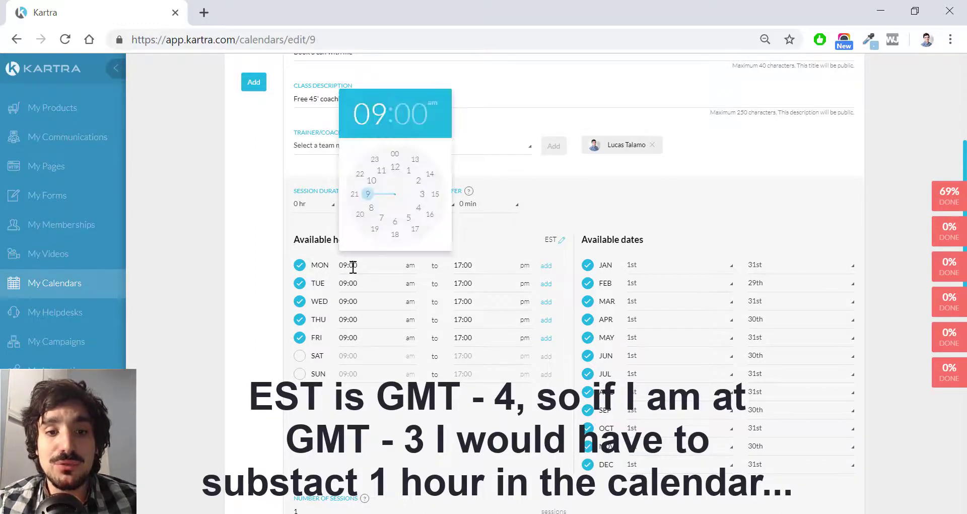
left_click(371, 209)
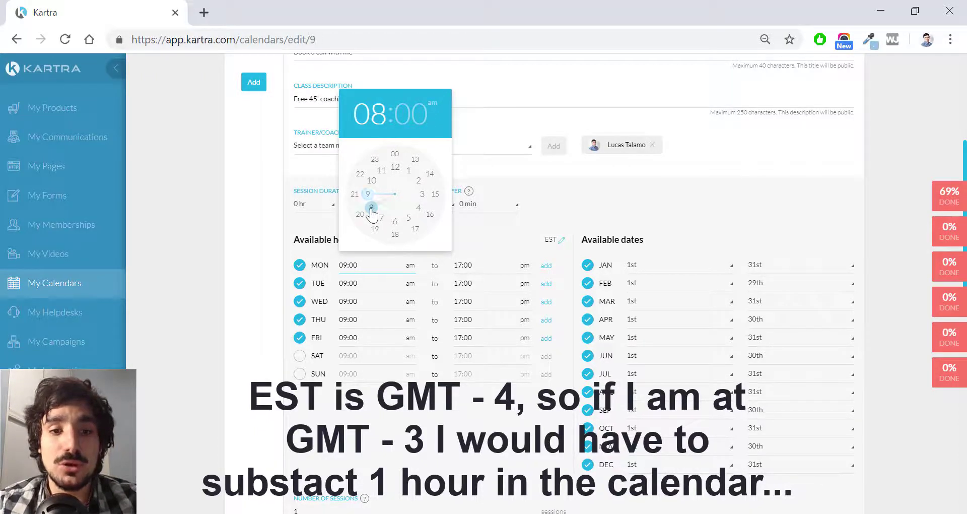
left_click(267, 205)
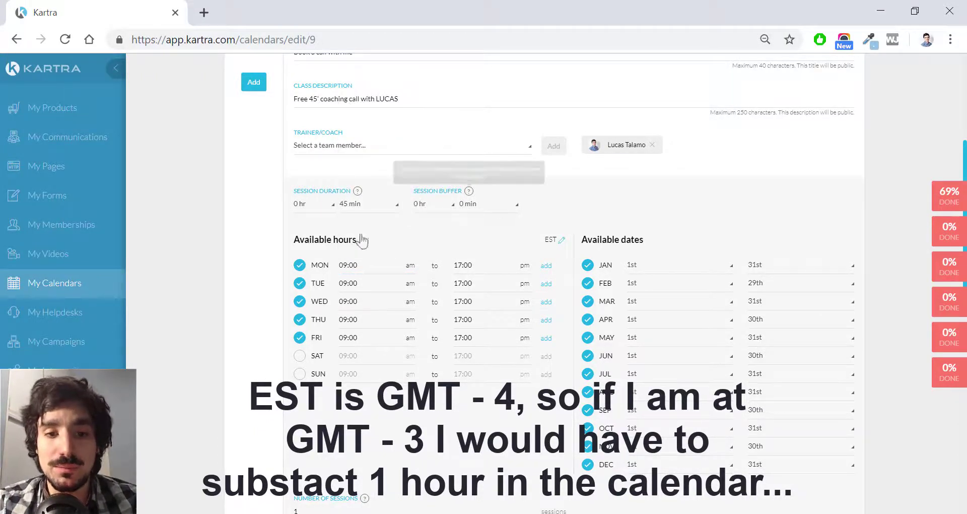
left_click(347, 264)
left_click(372, 211)
left_click(395, 156)
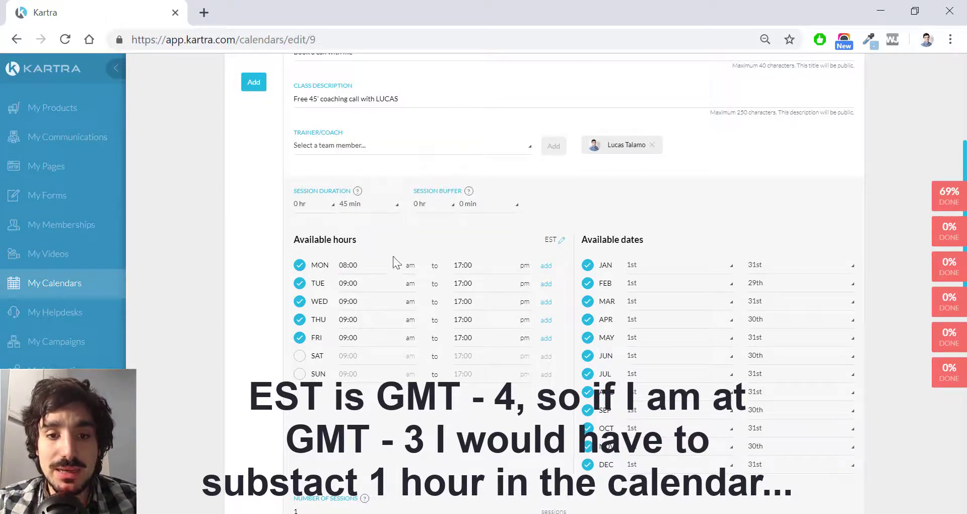
left_click(460, 264)
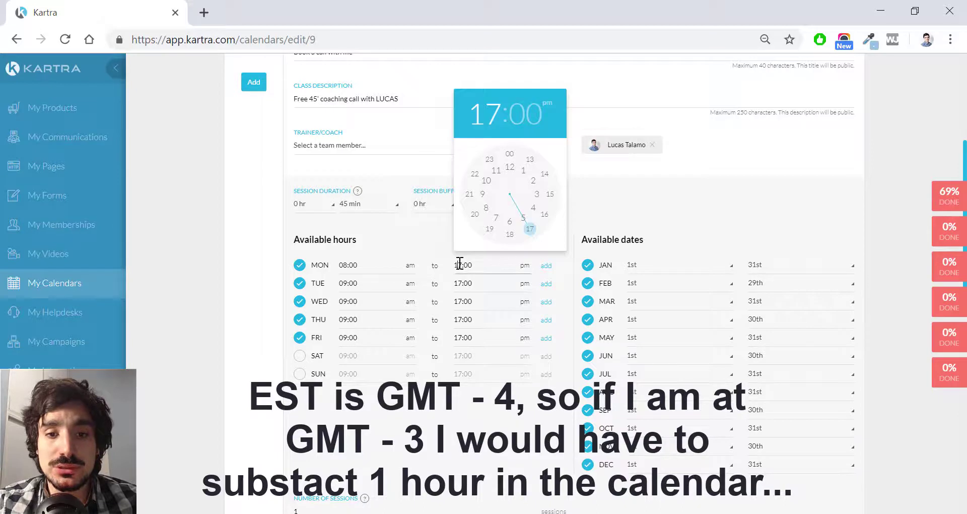
left_click(544, 215)
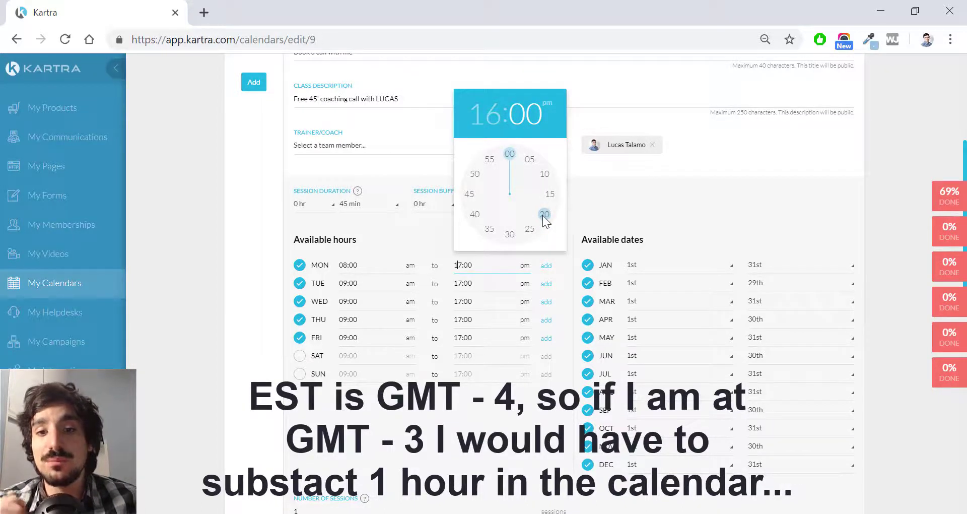
left_click(509, 154)
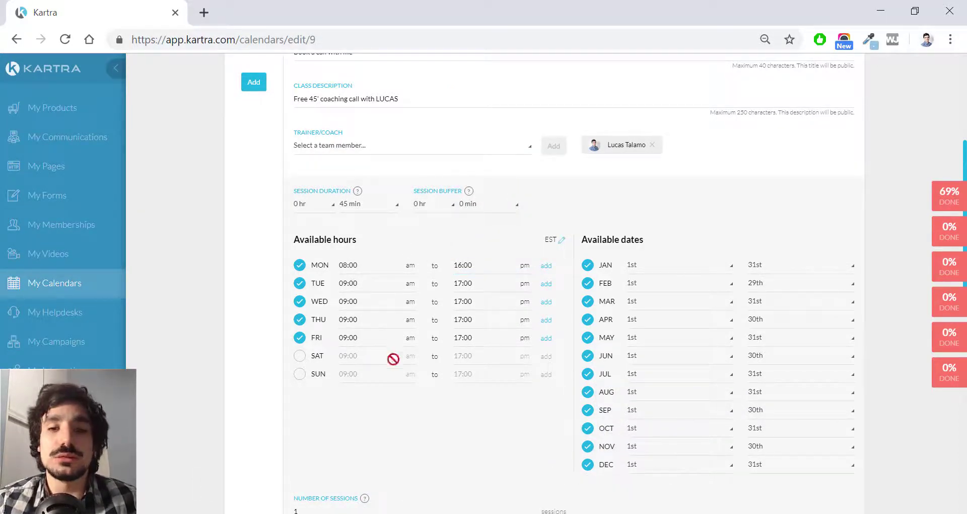
scroll(394, 359, "down", 1)
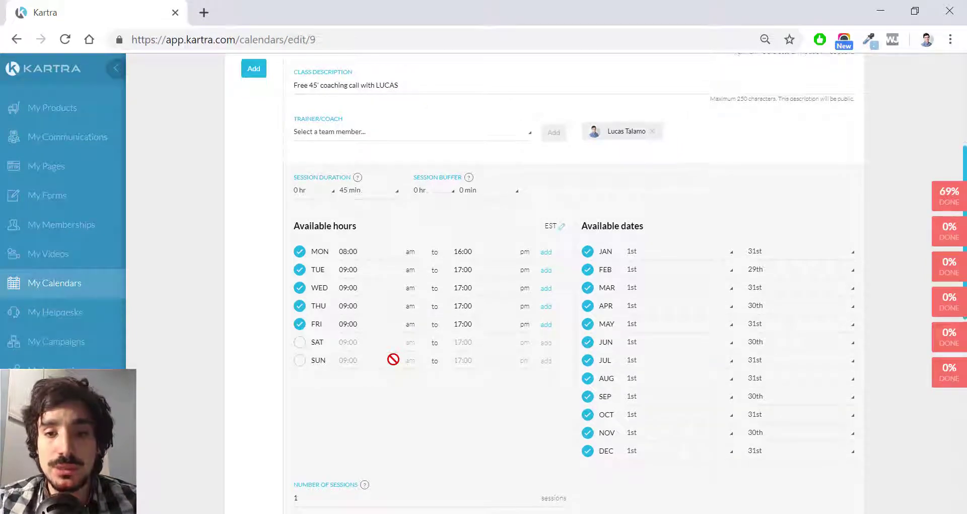
scroll(394, 359, "up", 2)
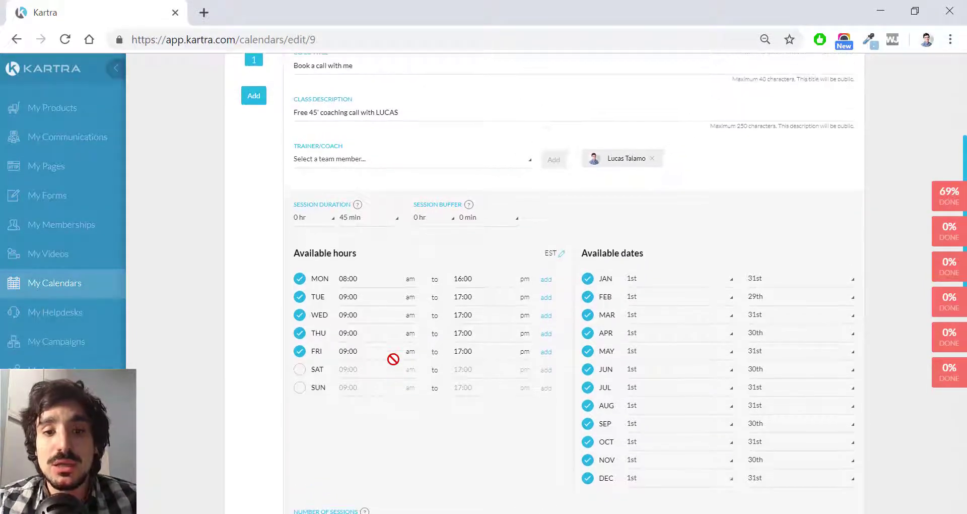
Step: Bring up the EST time zone conversion tool and expand its TO zone list
left_click(562, 255)
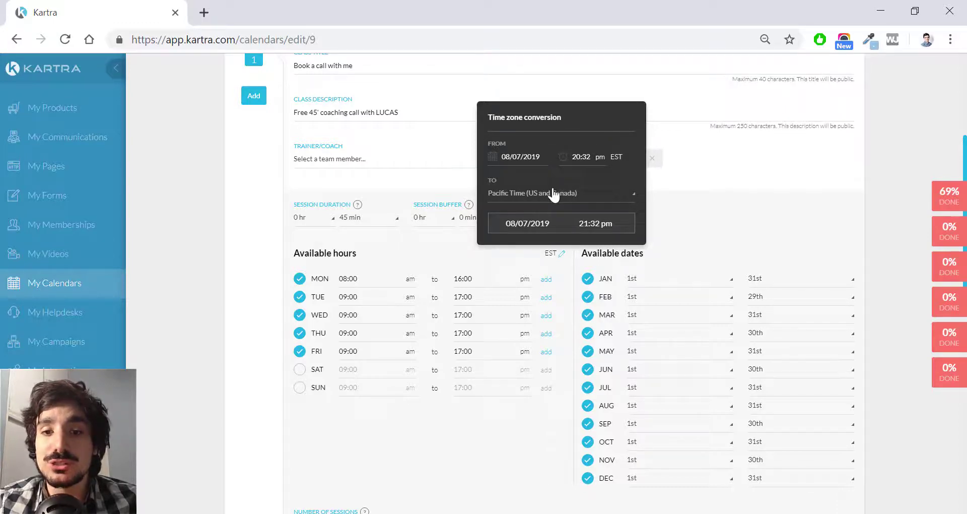
left_click(553, 194)
scroll(568, 250, "down", 1)
scroll(568, 250, "up", 1)
Step: Set Minimum Booking Notice to Don't allow same-day booking
scroll(427, 184, "down", 6)
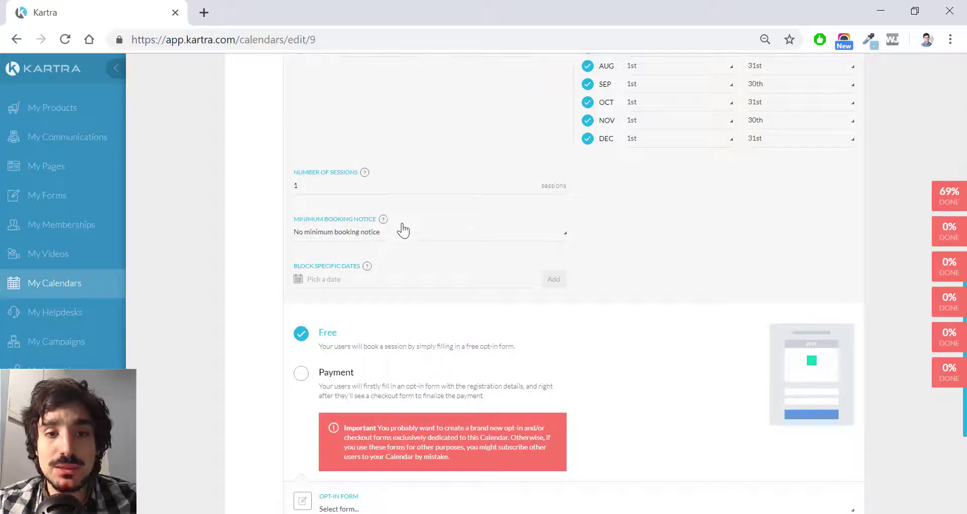
left_click(399, 230)
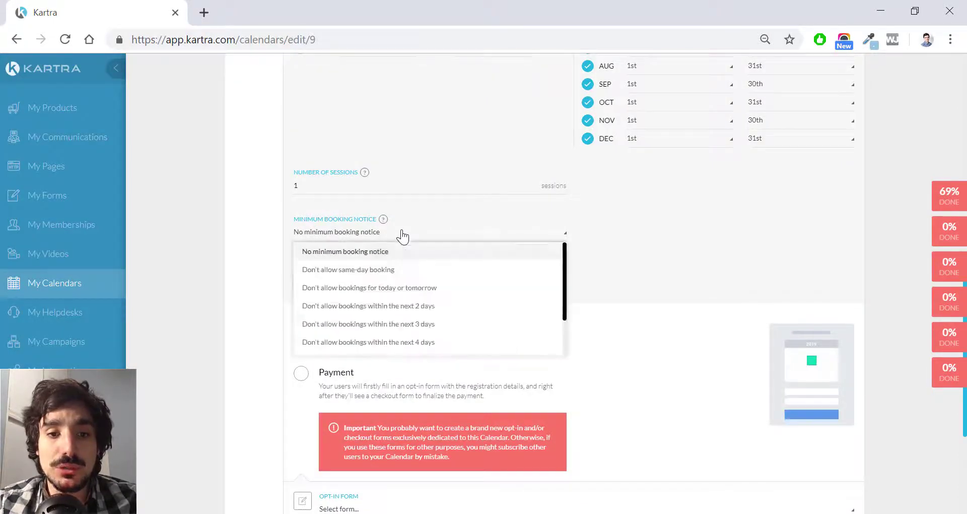
left_click(394, 280)
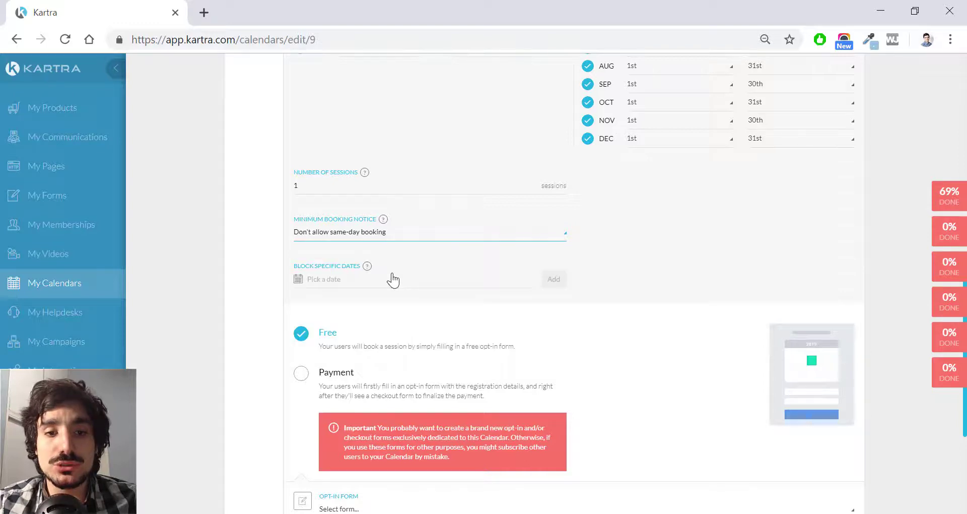
scroll(393, 279, "up", 1)
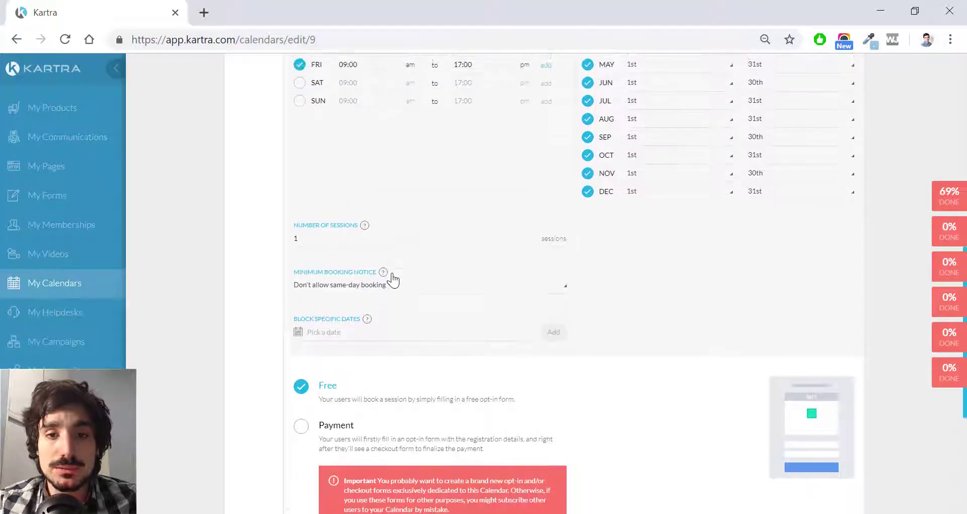
Step: Choose Calendar FORM as the booking opt-in form and save the schedule
scroll(393, 279, "down", 3)
scroll(394, 280, "down", 1)
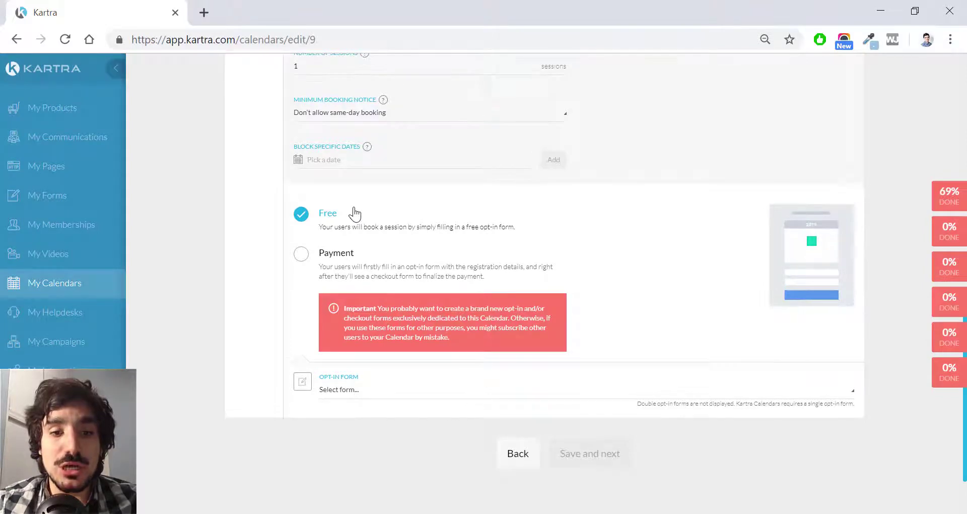
scroll(352, 211, "down", 1)
left_click(374, 357)
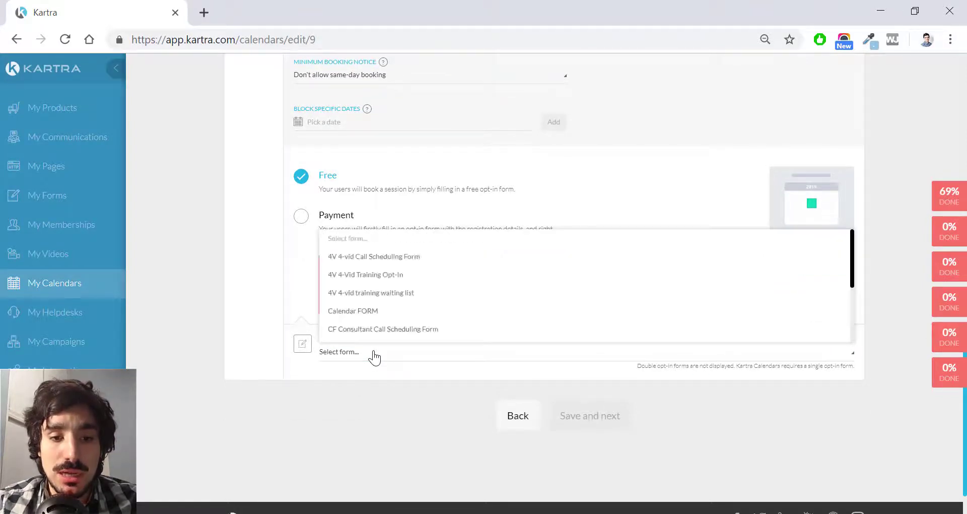
scroll(419, 265, "down", 1)
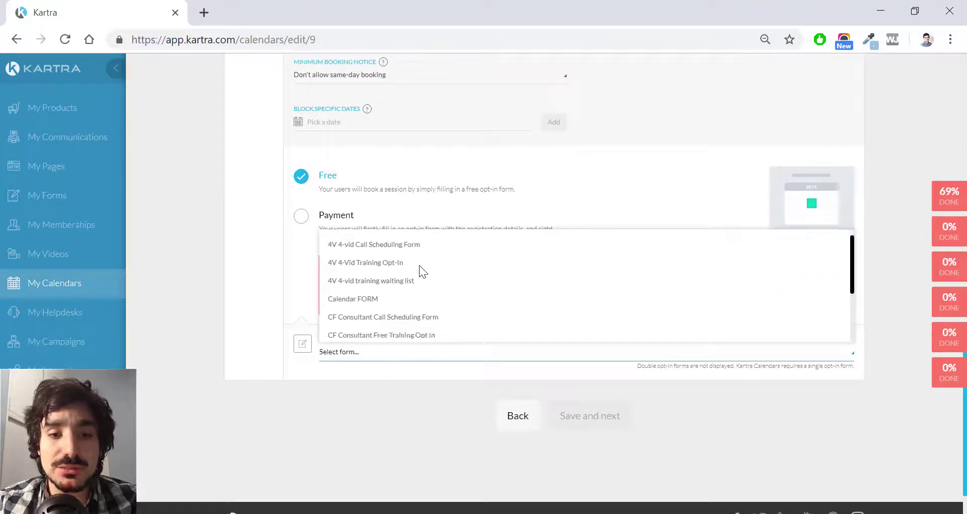
left_click(343, 302)
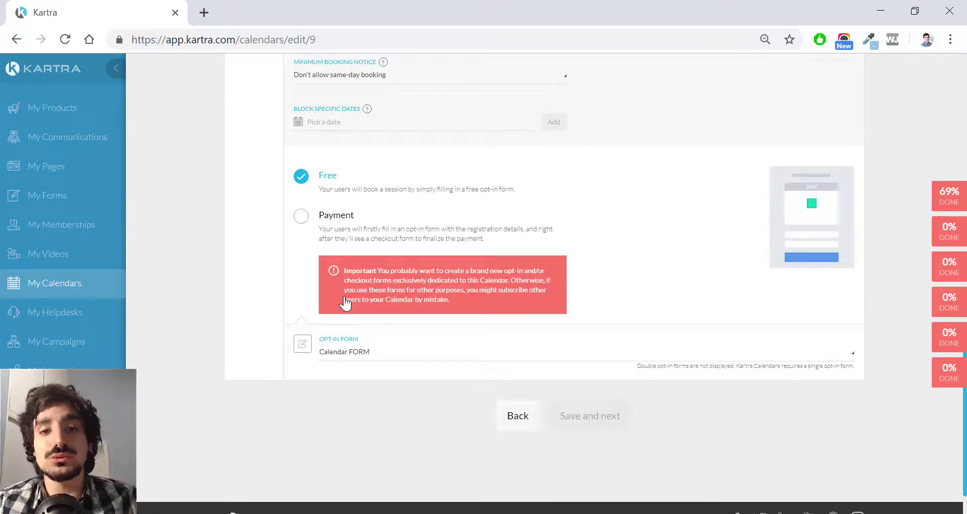
scroll(346, 303, "up", 1)
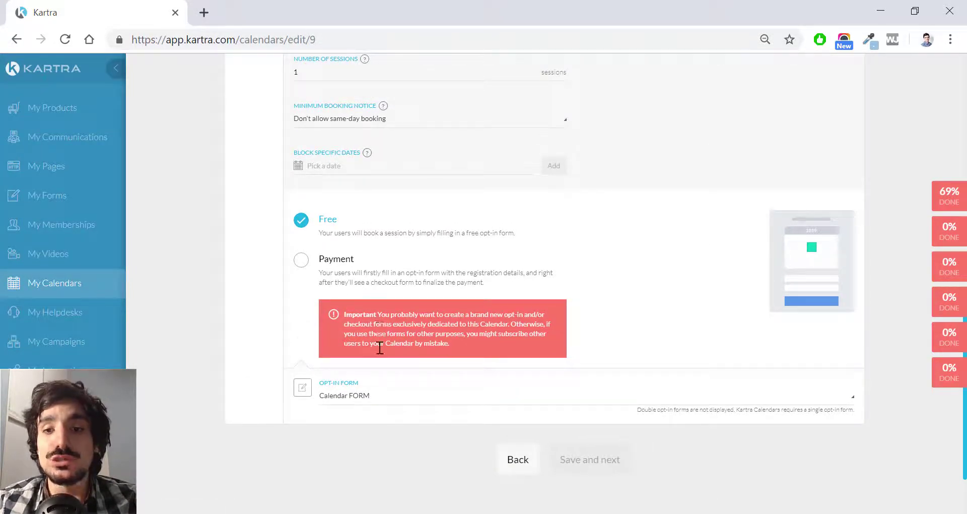
scroll(380, 348, "up", 12)
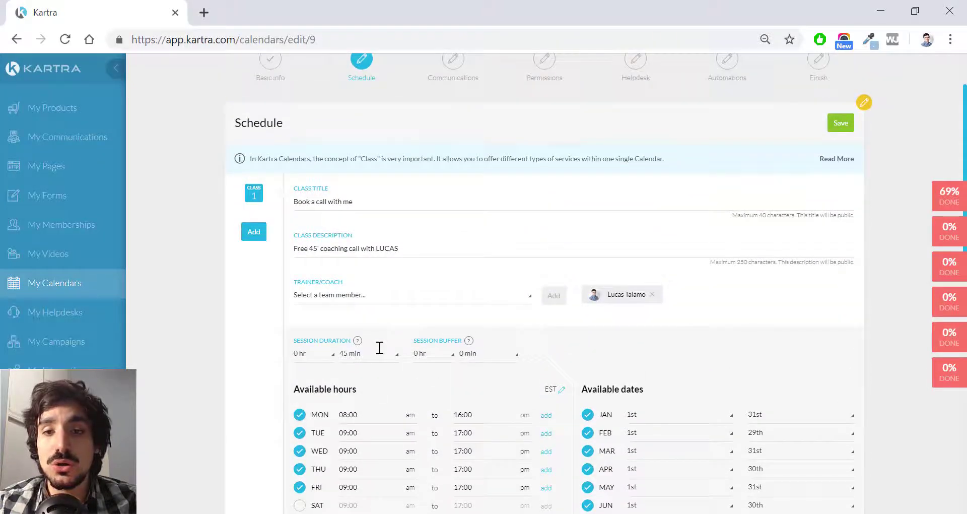
left_click(830, 124)
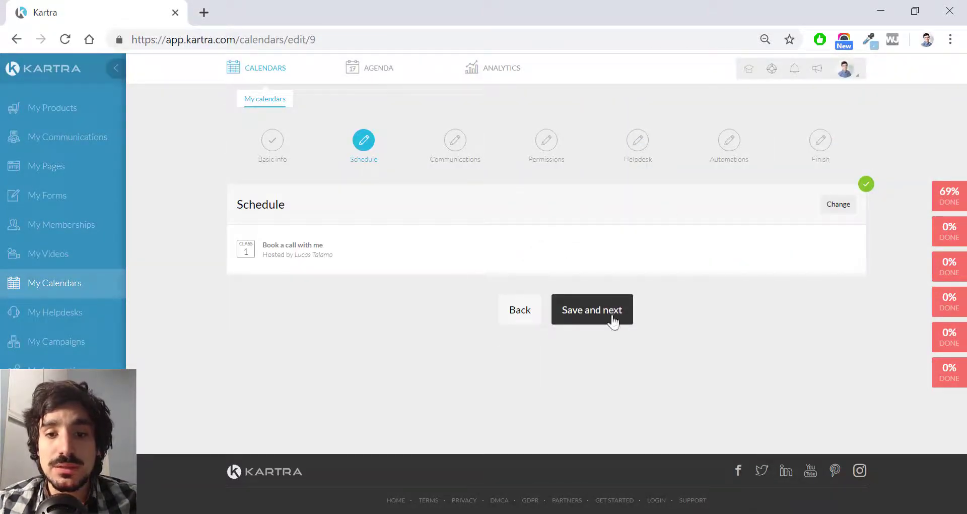
Step: On the Communications step, paste the Send From address into Reply-To Email and save
left_click(613, 316)
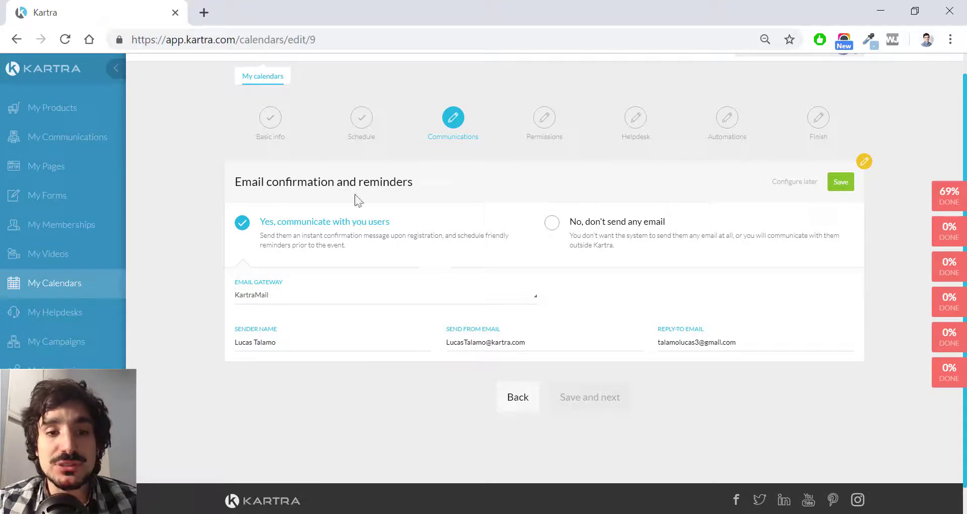
scroll(404, 251, "down", 1)
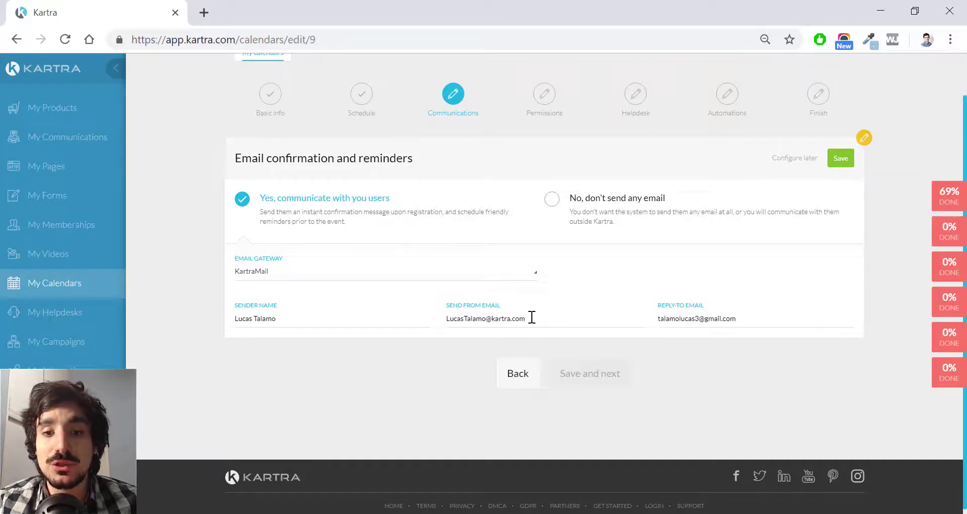
left_click_drag(527, 326, 451, 323)
key("ctrl+c")
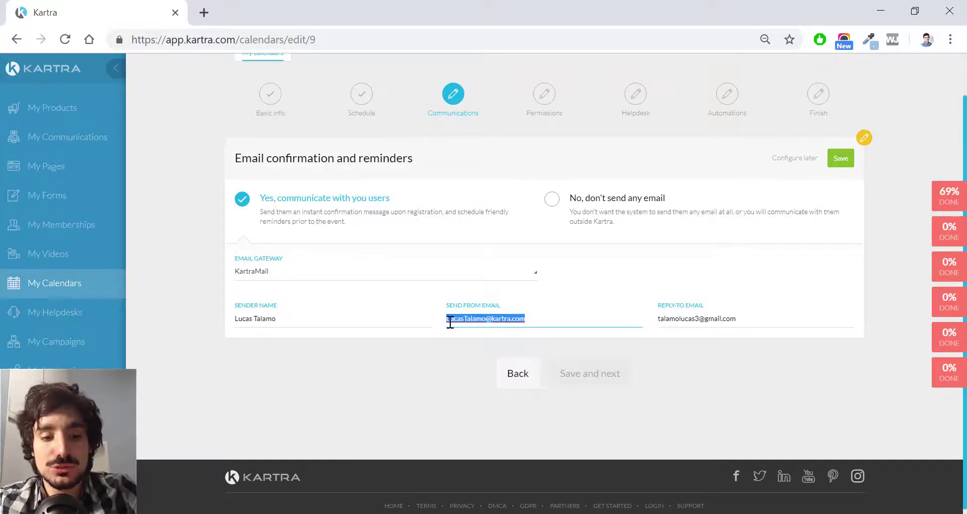
left_click_drag(762, 317, 620, 328)
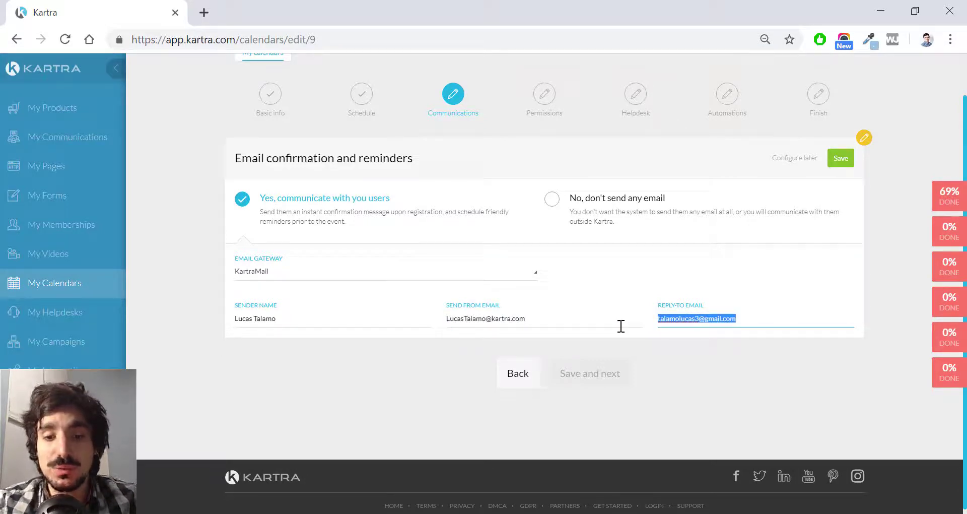
key("ctrl+v")
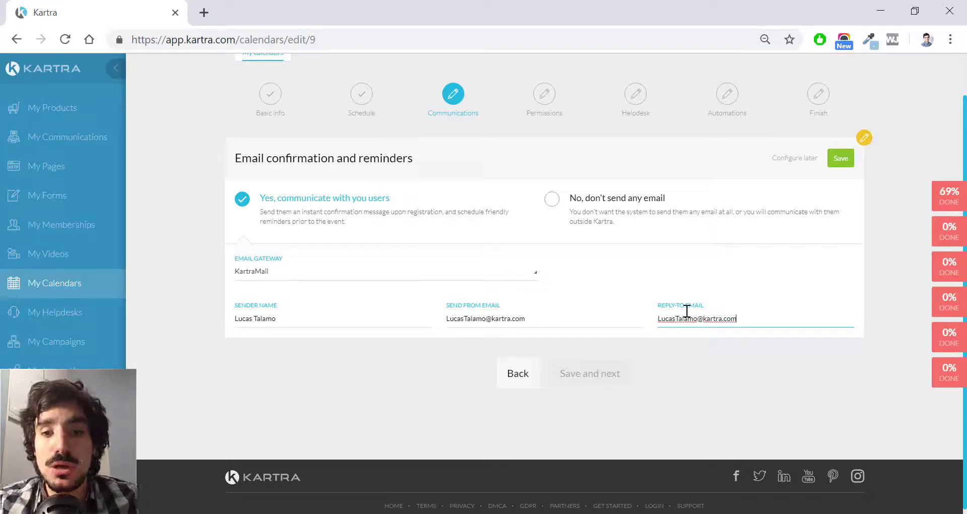
scroll(687, 312, "down", 1)
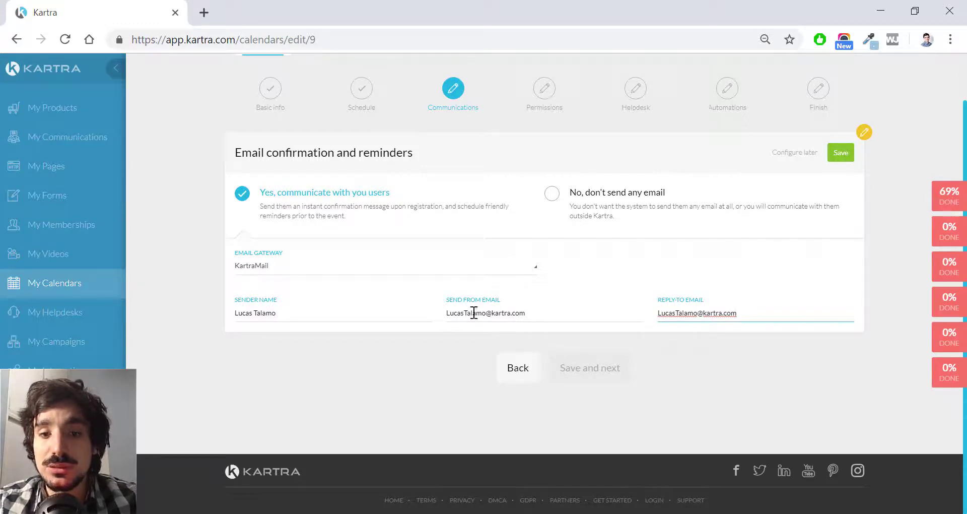
left_click(850, 153)
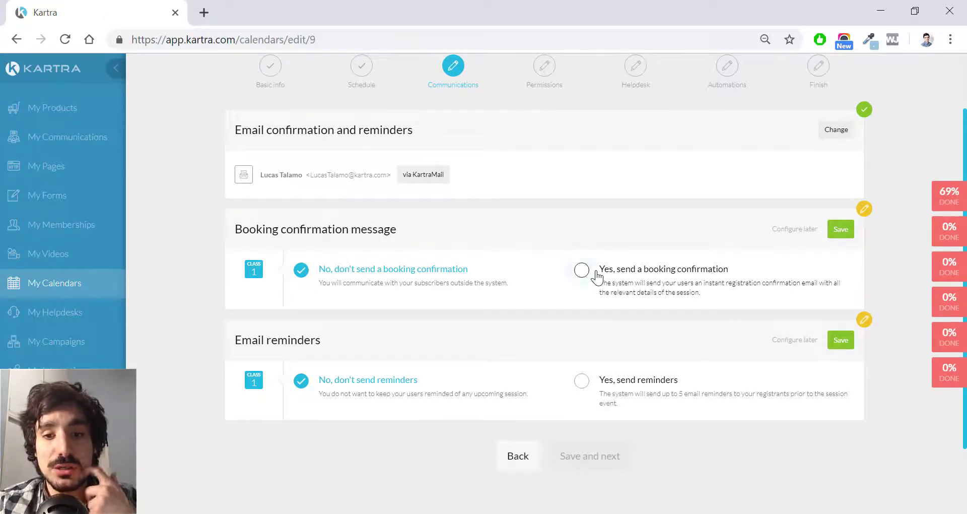
Step: Turn on booking confirmation emails and open the confirmation email for review
left_click(597, 275)
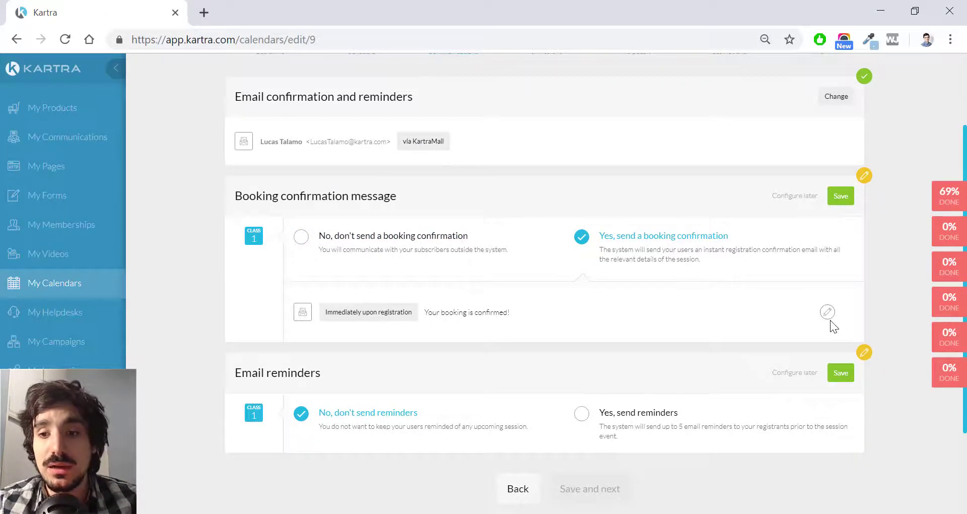
left_click(829, 316)
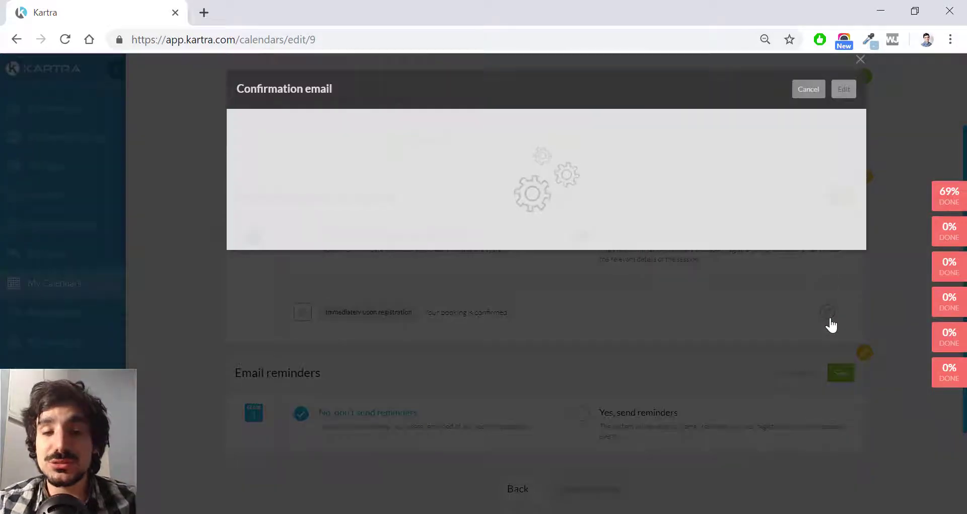
scroll(634, 258, "down", 1)
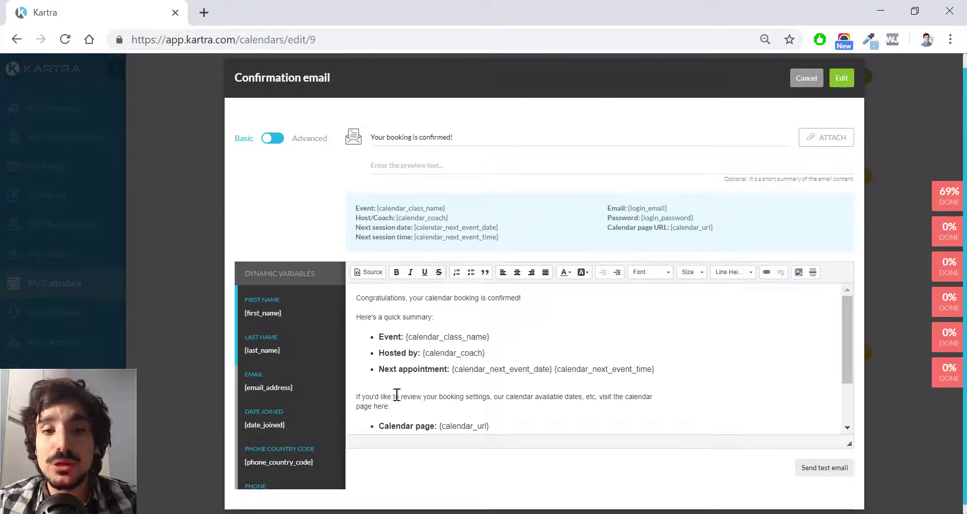
scroll(435, 356, "down", 1)
scroll(434, 356, "down", 1)
scroll(402, 413, "up", 3)
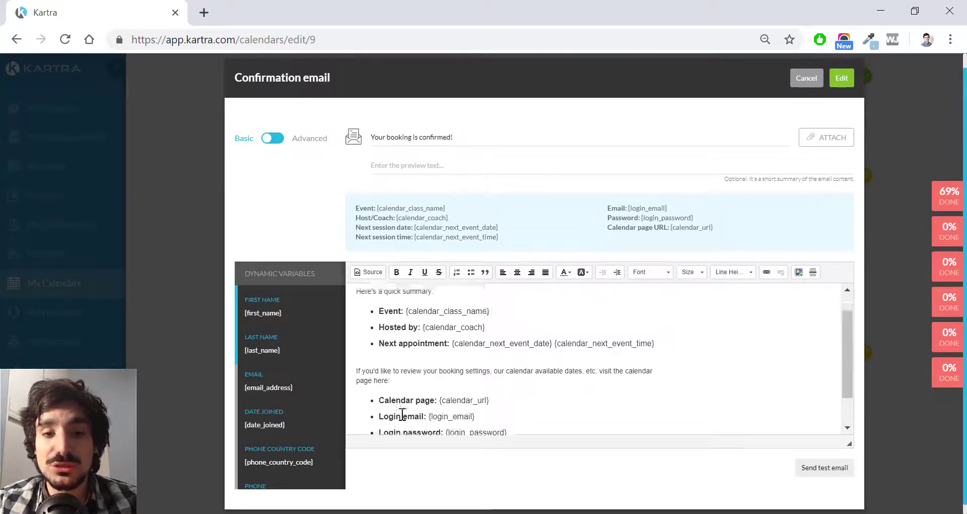
scroll(440, 346, "down", 1)
scroll(440, 347, "up", 1)
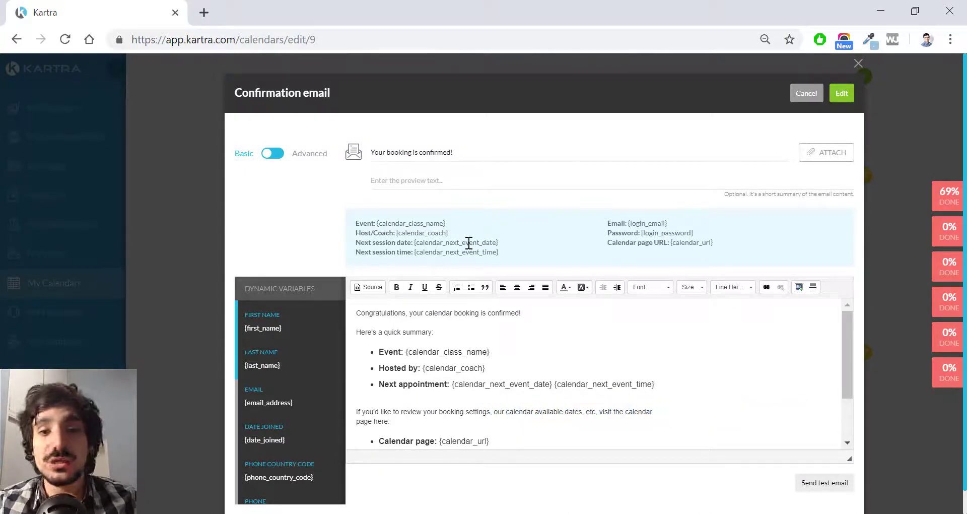
scroll(468, 244, "down", 1)
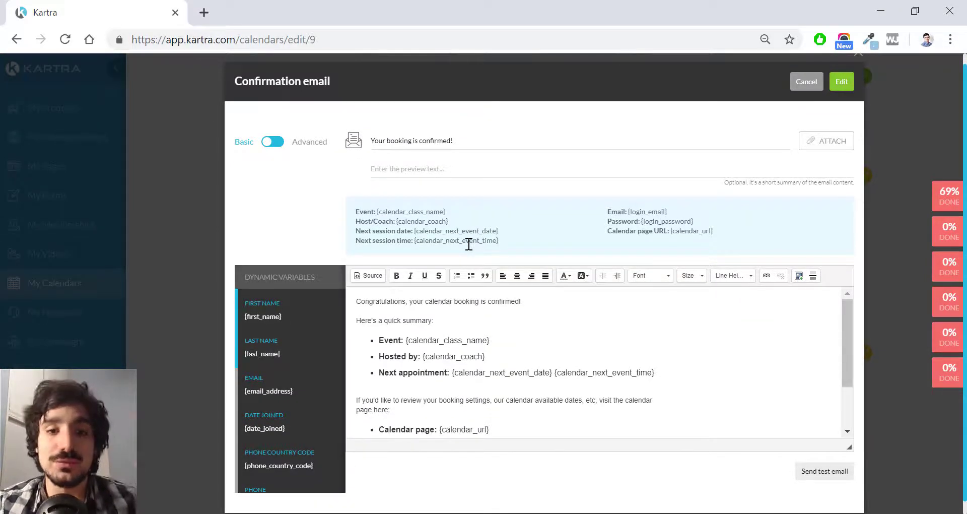
scroll(469, 244, "down", 1)
Step: Inspect the event name and host placeholders in the confirmation email body
left_click_drag(408, 327, 491, 326)
left_click(511, 327)
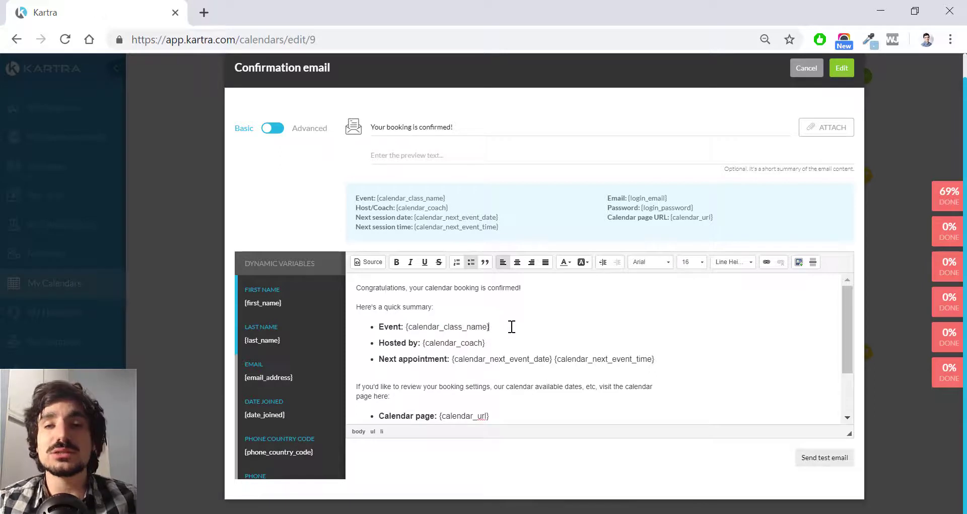
scroll(511, 326, "up", 2)
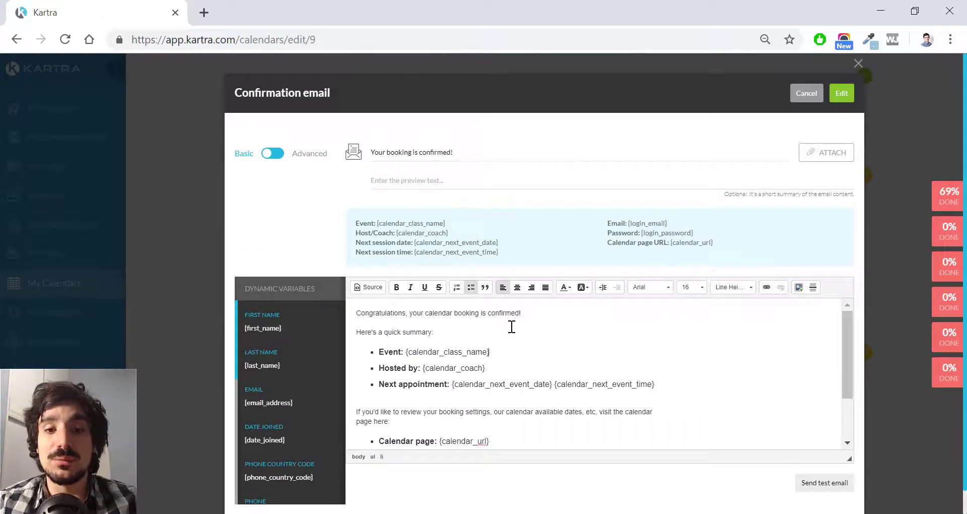
scroll(511, 327, "down", 1)
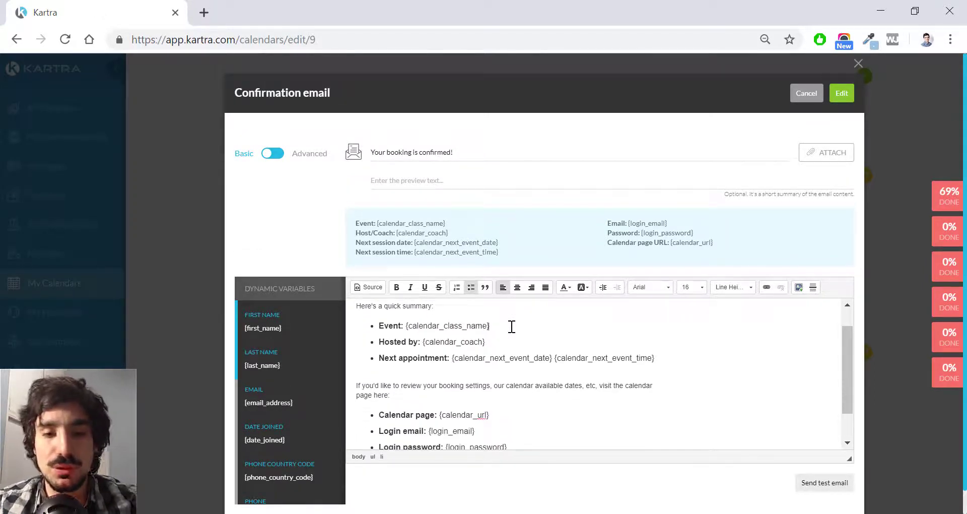
scroll(512, 327, "down", 1)
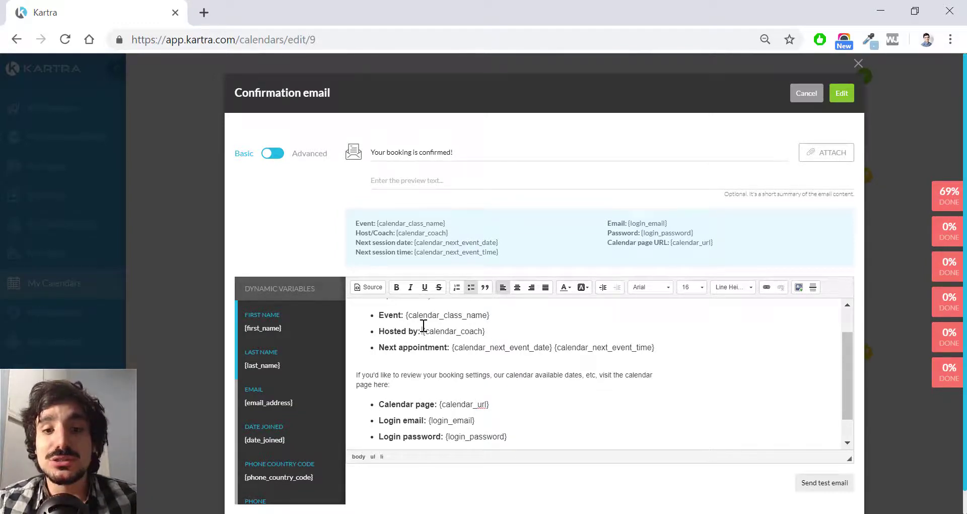
left_click_drag(423, 328, 483, 330)
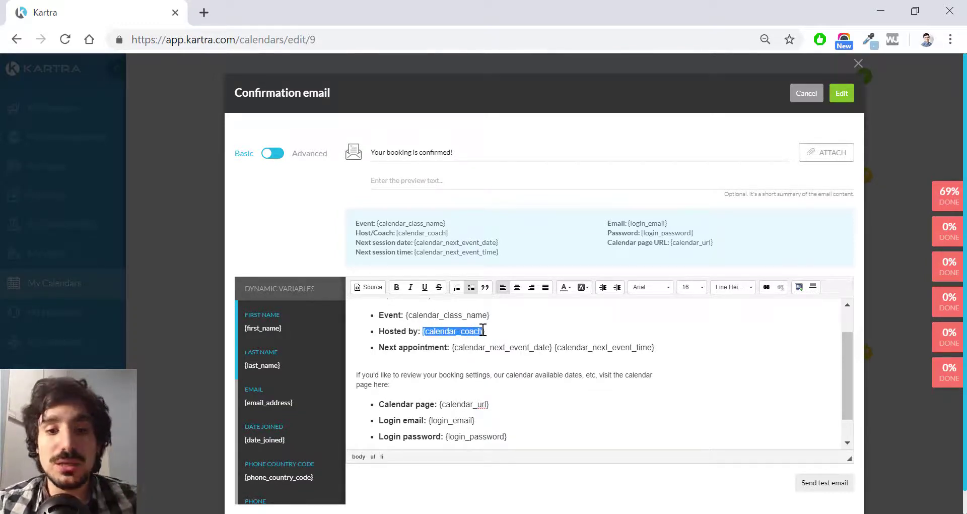
left_click(437, 353)
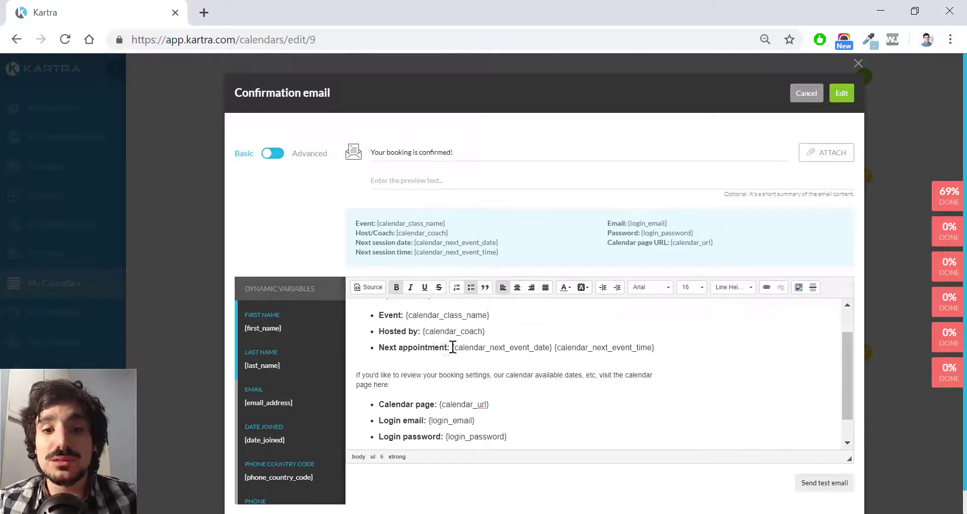
left_click_drag(453, 347, 655, 345)
scroll(660, 347, "down", 1)
Step: Review the rest of the 'Your booking is confirmed!' email and accept its default content
scroll(661, 347, "down", 1)
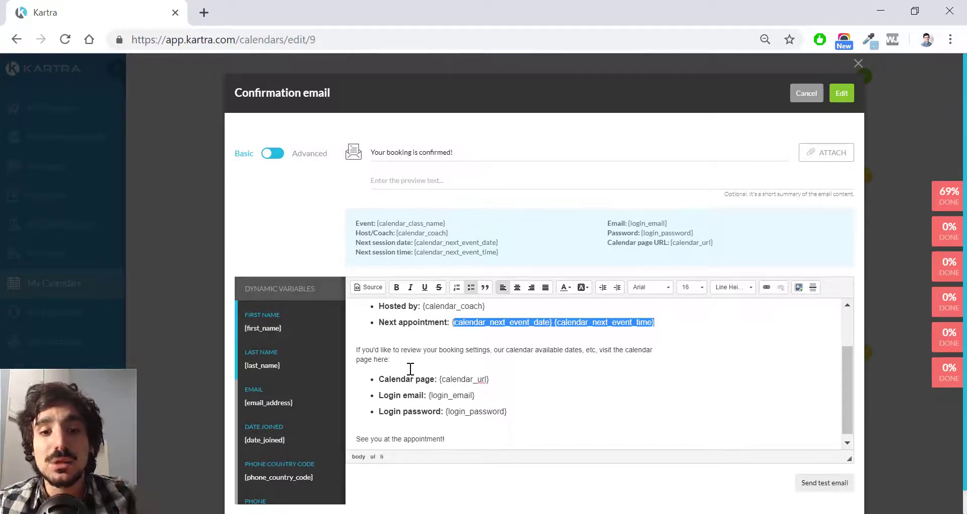
scroll(411, 369, "down", 1)
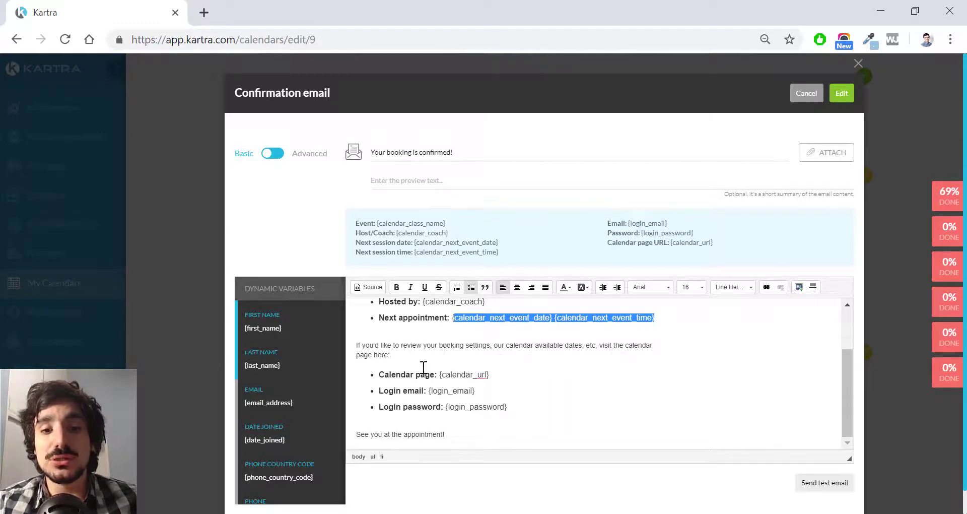
scroll(423, 368, "down", 1)
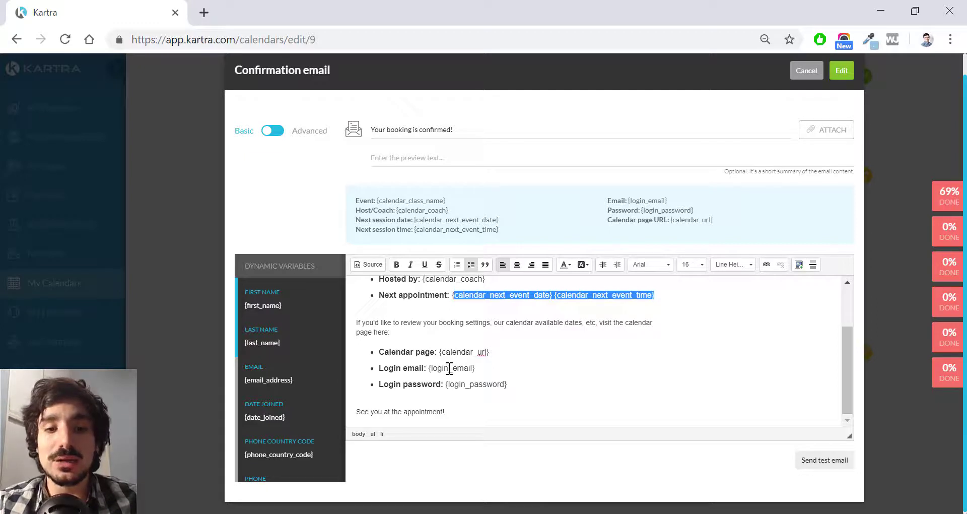
scroll(457, 393, "down", 1)
left_click_drag(448, 408, 395, 406)
scroll(398, 405, "up", 2)
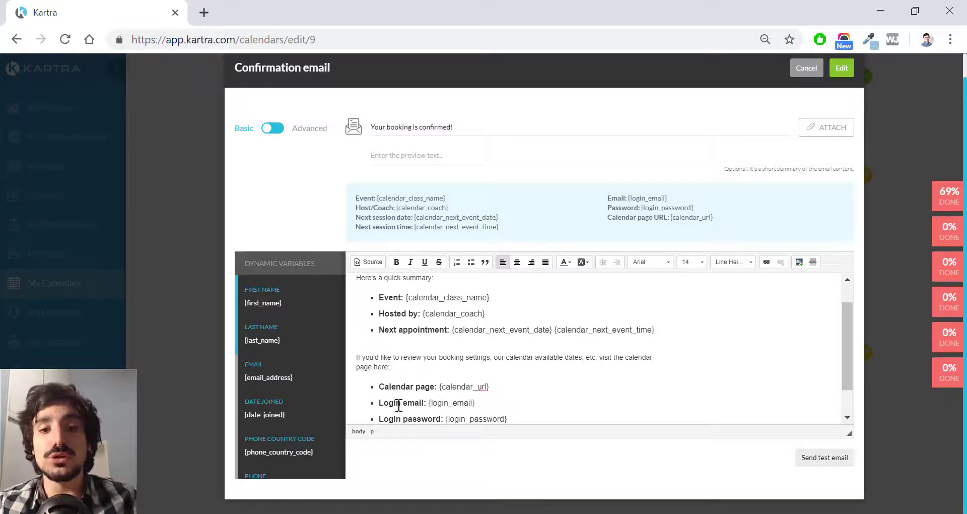
scroll(398, 405, "down", 2)
scroll(398, 406, "up", 3)
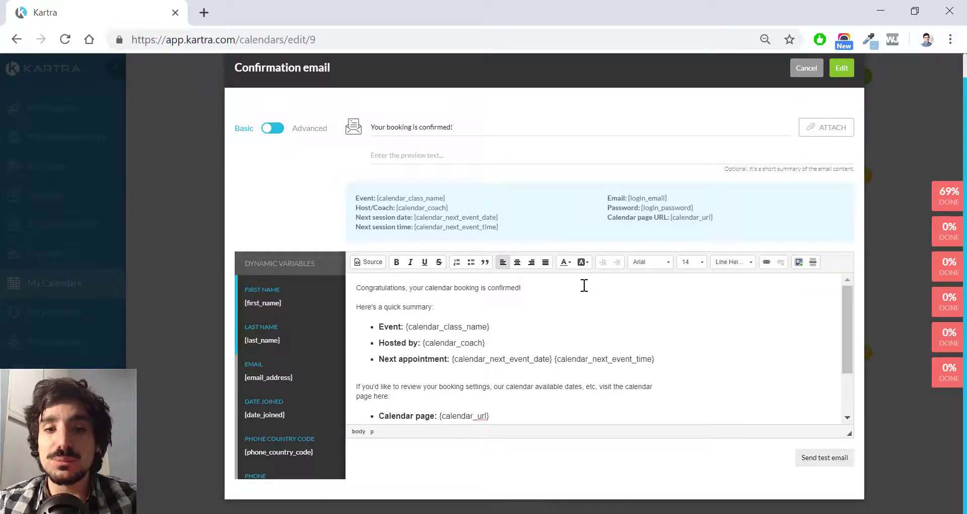
scroll(730, 194, "up", 1)
left_click(842, 93)
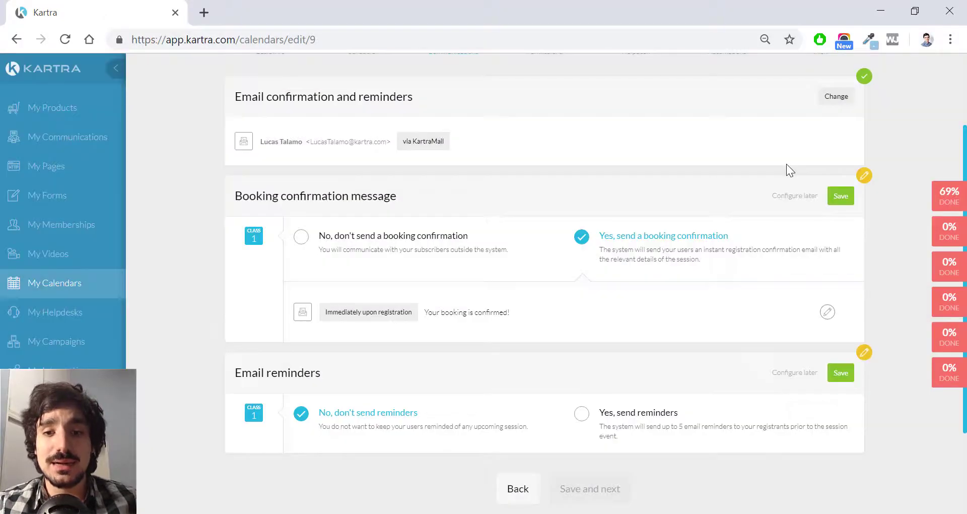
Step: Save booking confirmation, then add and save a reminder email sent 0 days 1 hour before
scroll(787, 166, "down", 1)
left_click(835, 154)
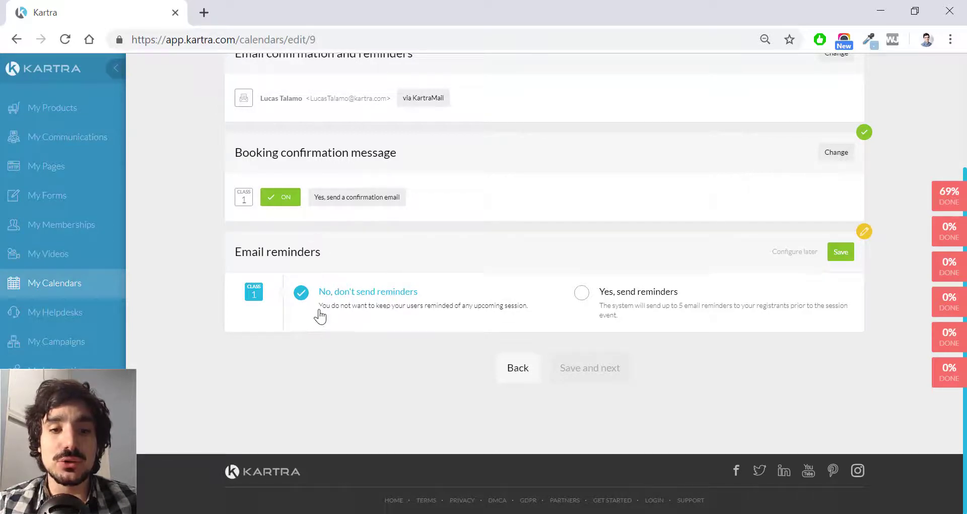
left_click(583, 292)
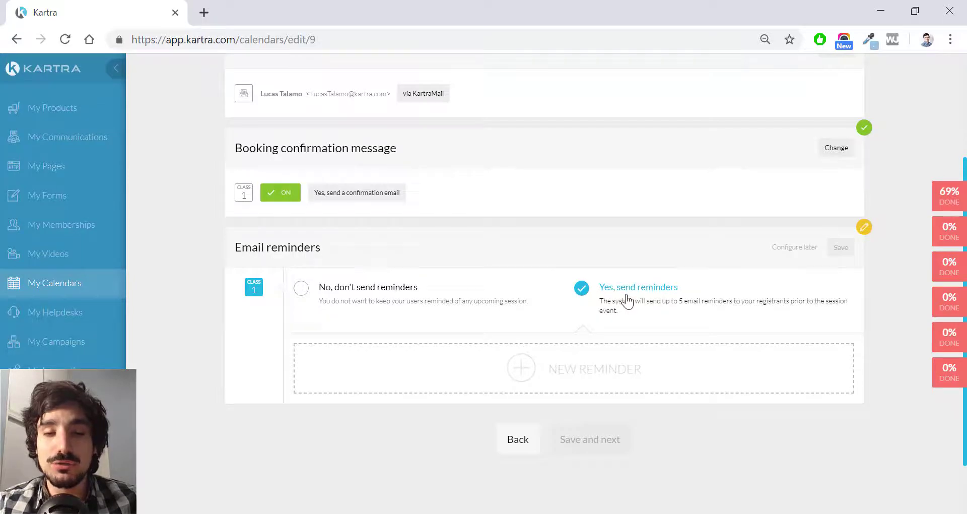
left_click(619, 363)
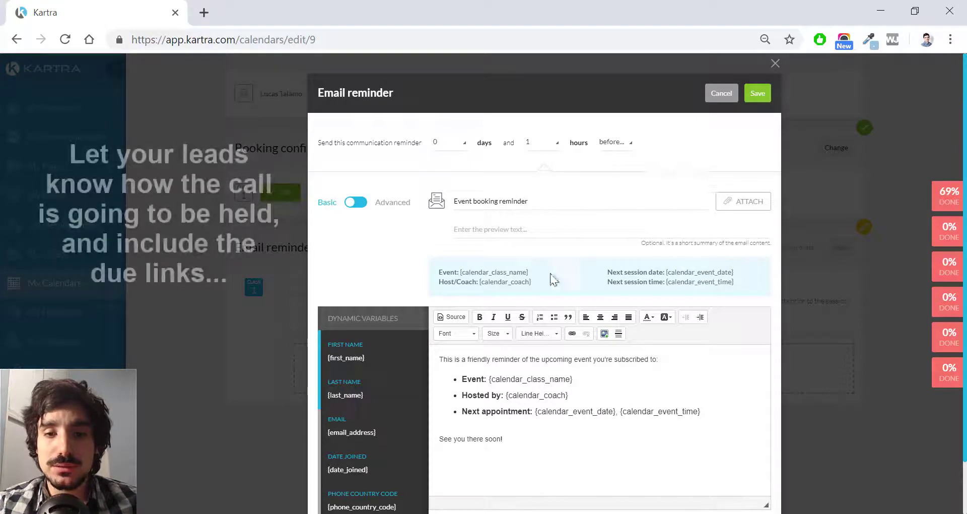
scroll(544, 307, "down", 1)
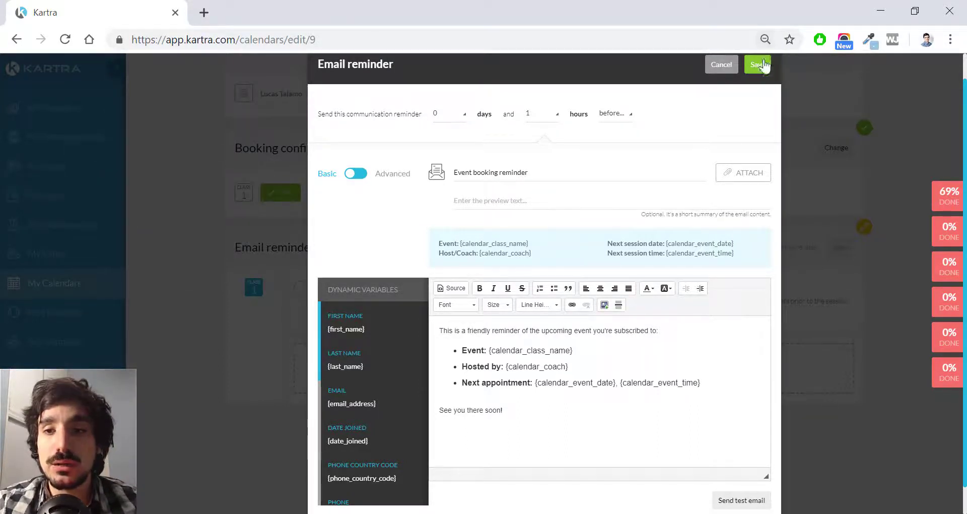
left_click(757, 63)
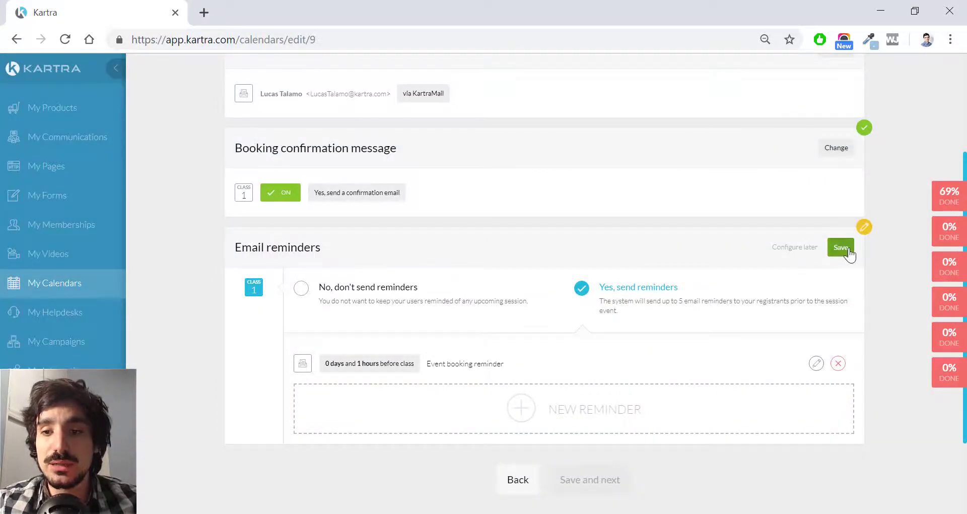
left_click(848, 249)
scroll(607, 377, "down", 2)
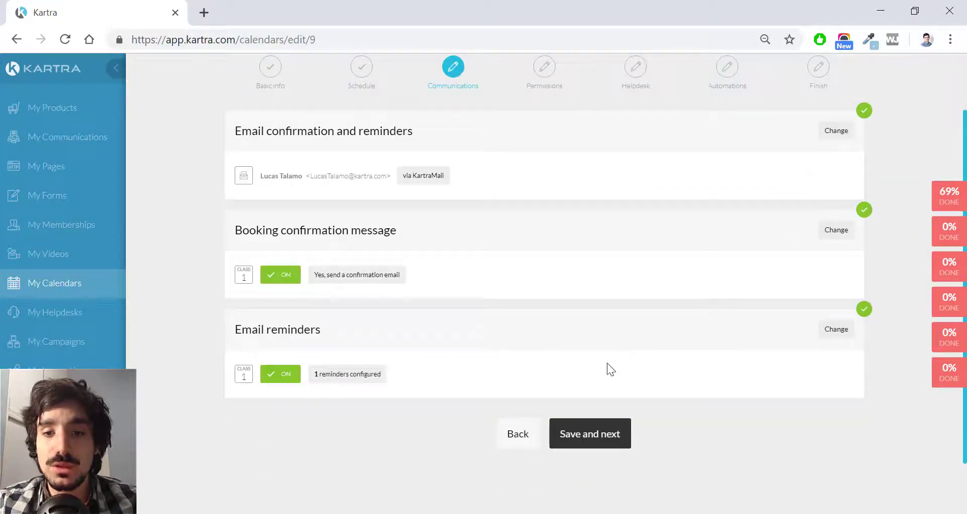
Step: Allow registrants to cancel sessions, keep instant approval, save both panels and continue to Helpdesk
left_click(579, 432)
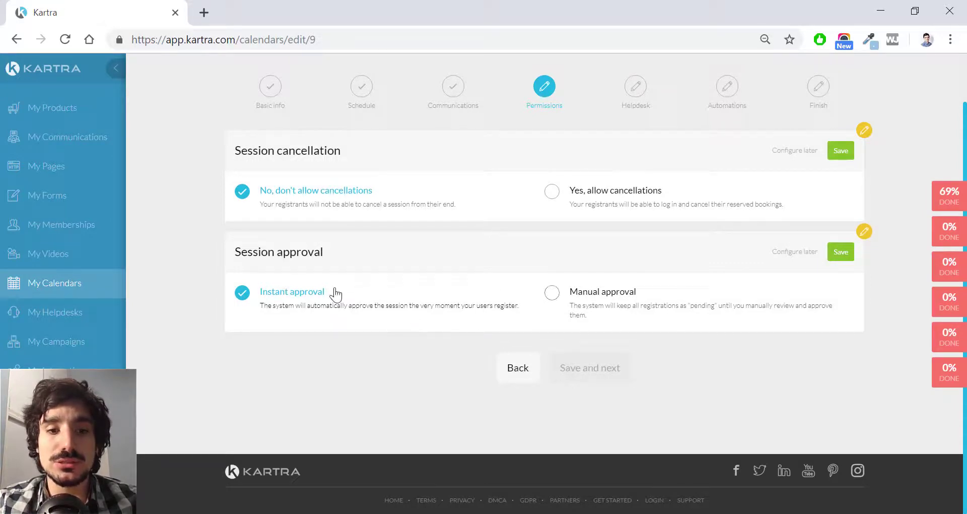
left_click(553, 192)
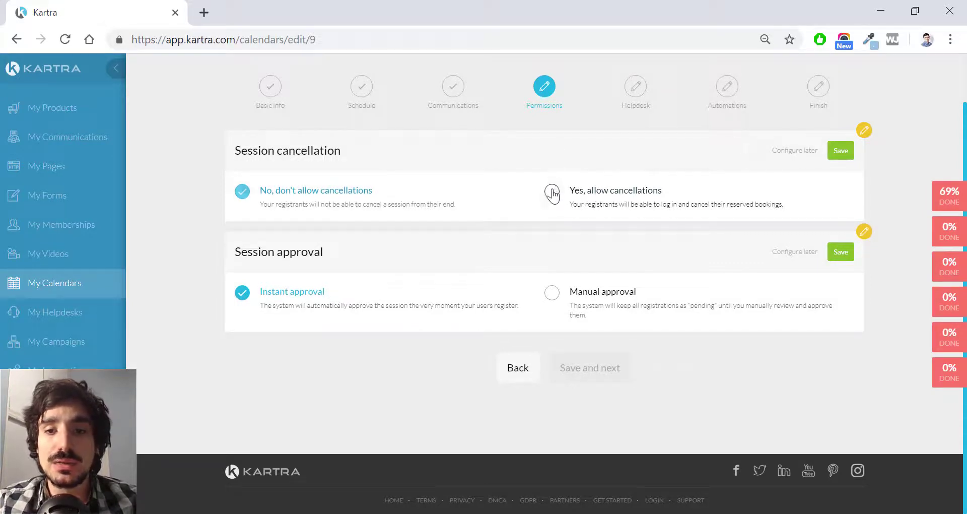
left_click(841, 151)
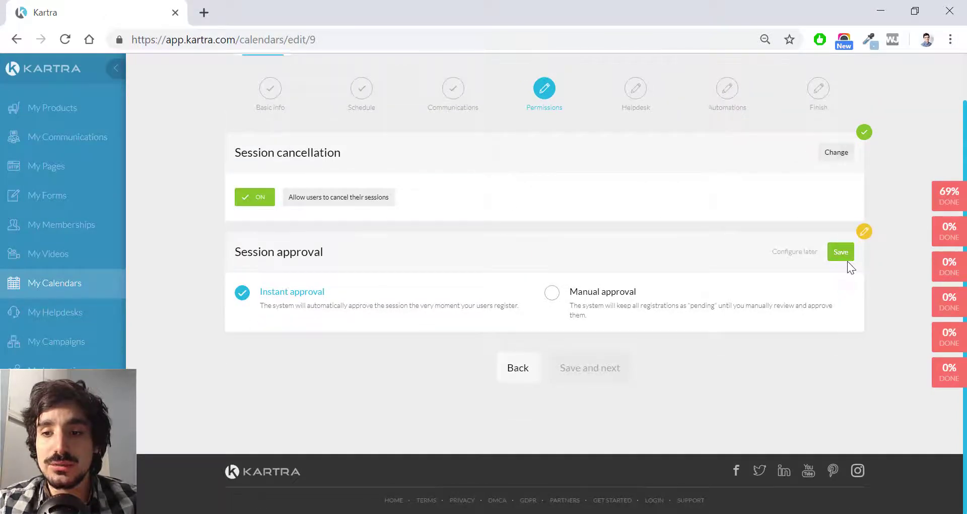
left_click(846, 259)
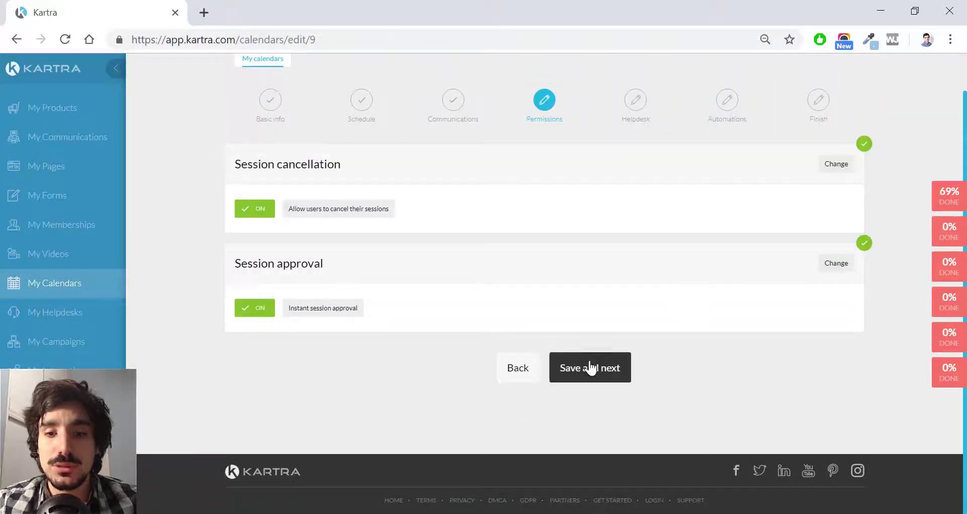
left_click(589, 368)
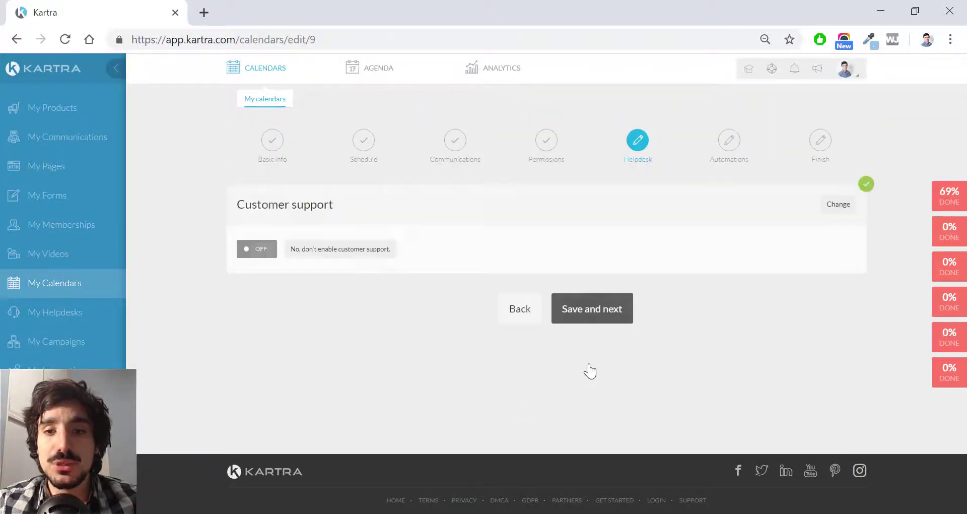
Step: Leave Helpdesk support and all automations off and finish creating the calendar
left_click(589, 310)
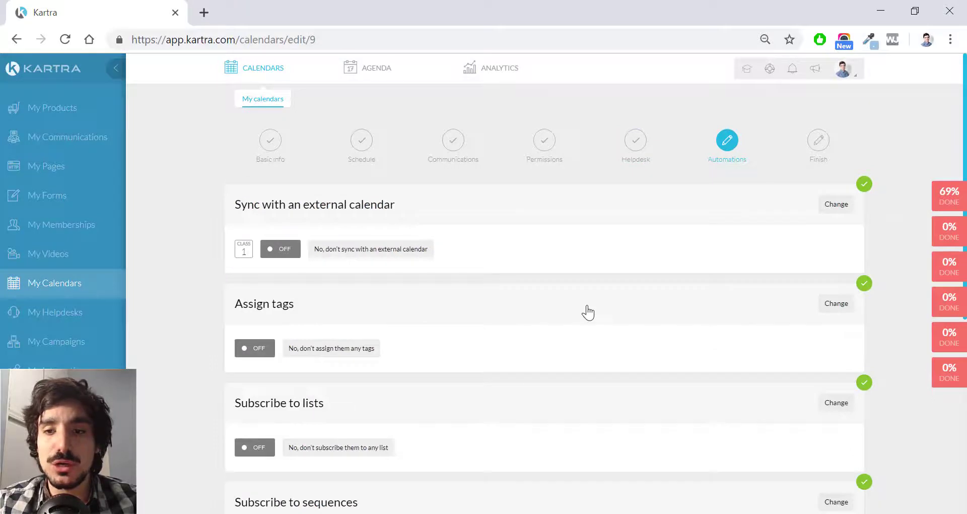
scroll(588, 313, "down", 1)
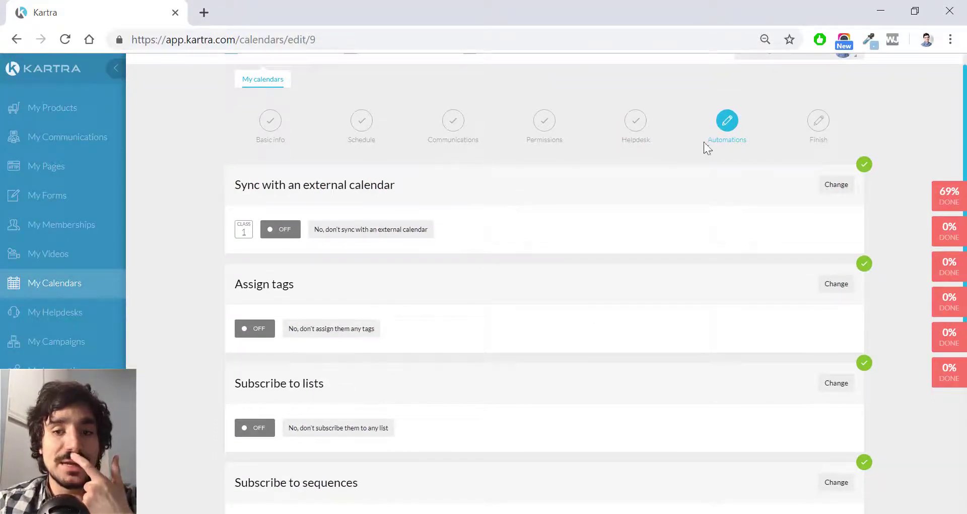
scroll(504, 257, "down", 1)
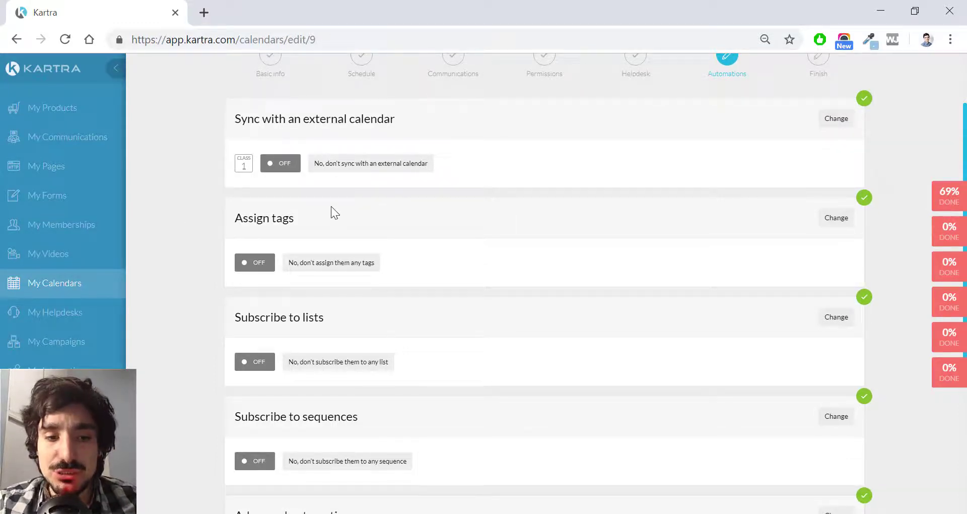
scroll(331, 207, "down", 1)
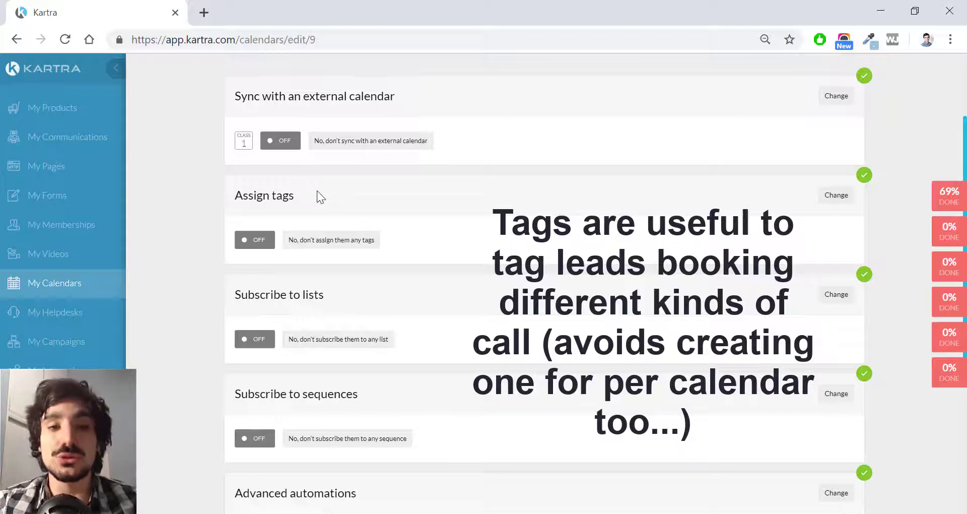
scroll(316, 190, "up", 1)
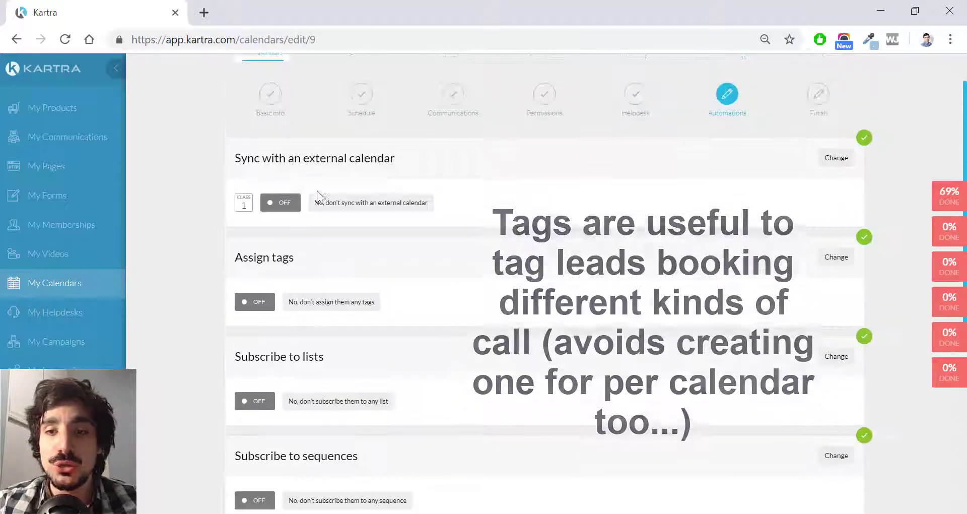
scroll(316, 190, "down", 3)
scroll(317, 191, "up", 4)
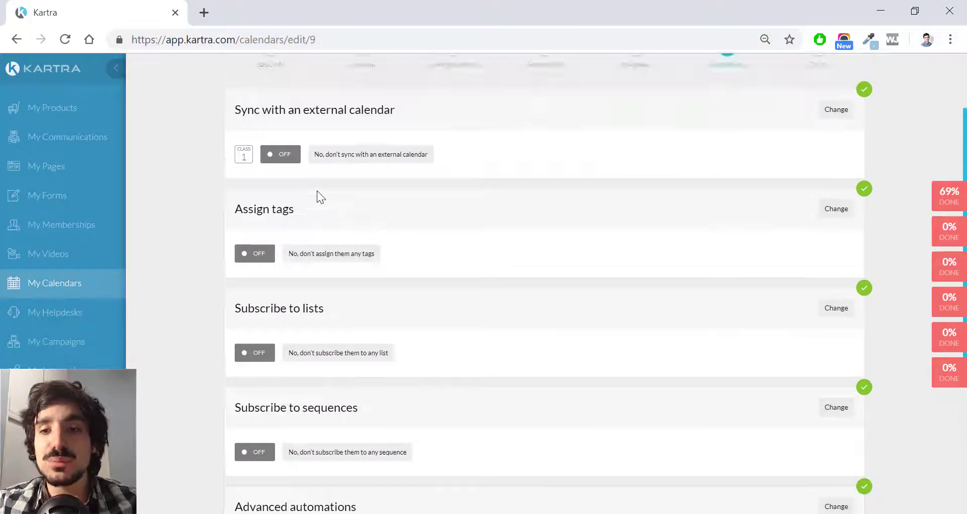
scroll(624, 326, "down", 5)
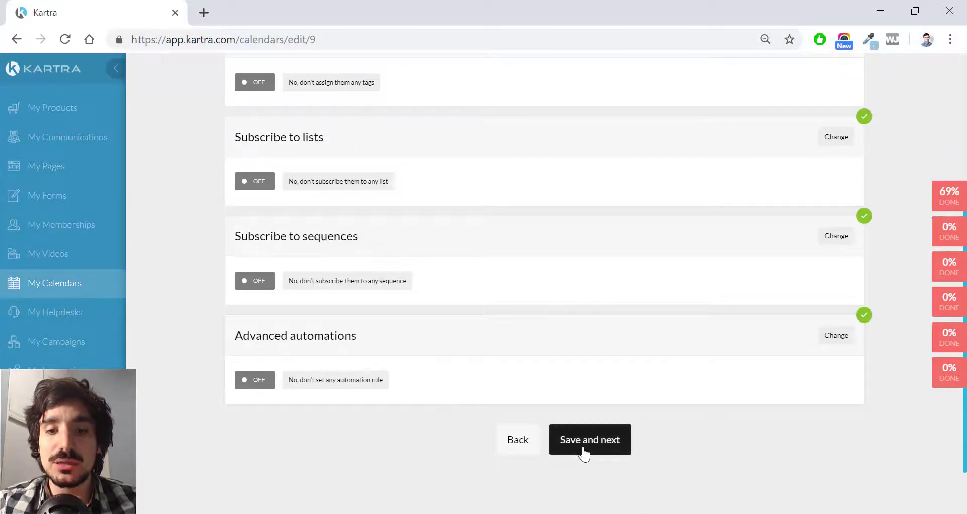
left_click(584, 456)
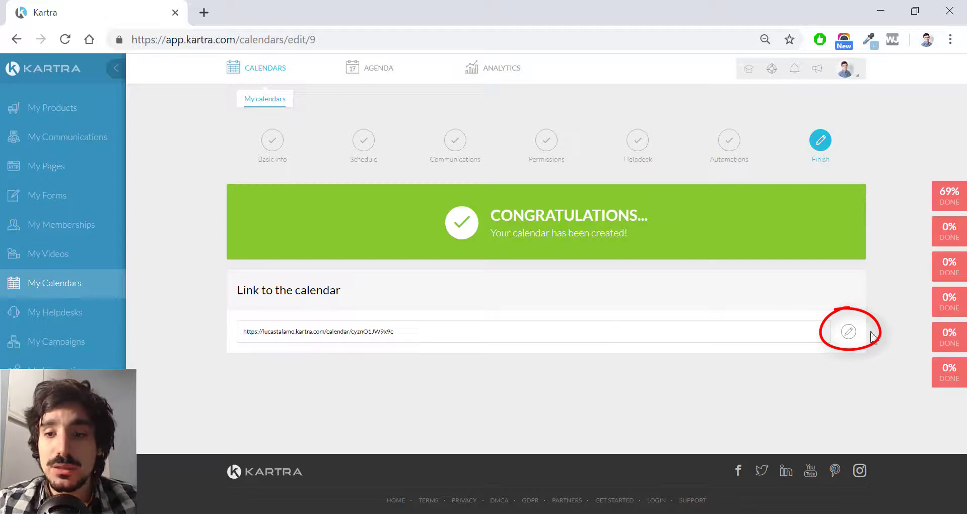
Step: Set the calendar link to the custom www domain with slug 'calendar-demo', save, and select the URL
left_click(849, 332)
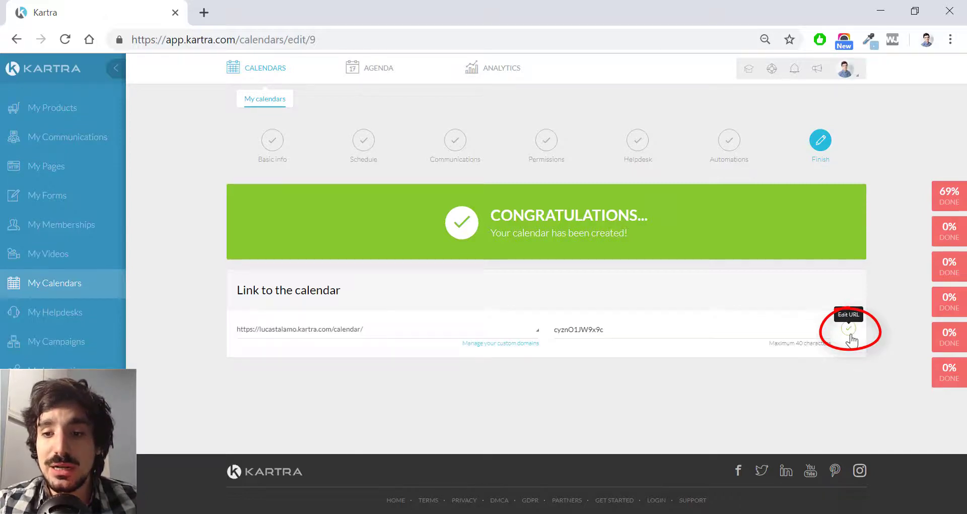
left_click(386, 334)
left_click(342, 367)
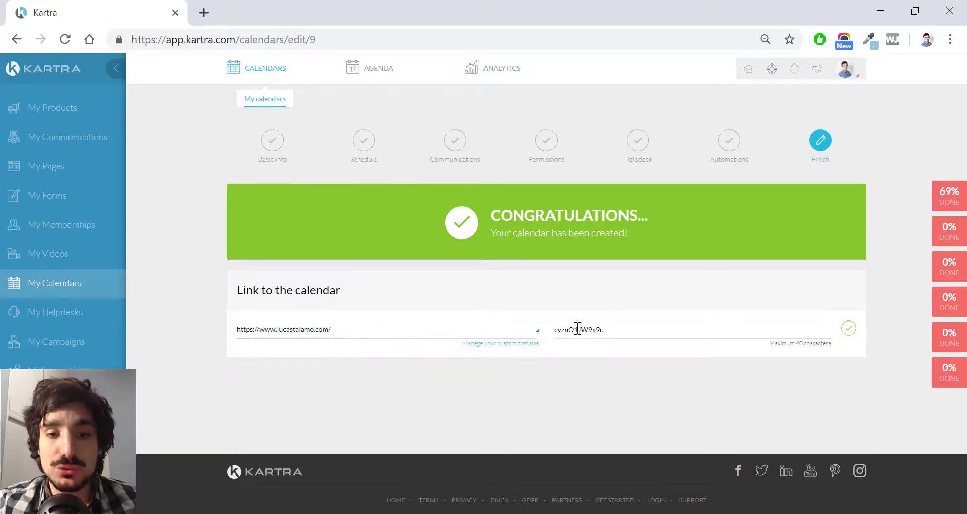
left_click_drag(620, 330, 558, 332)
type("calendar-da")
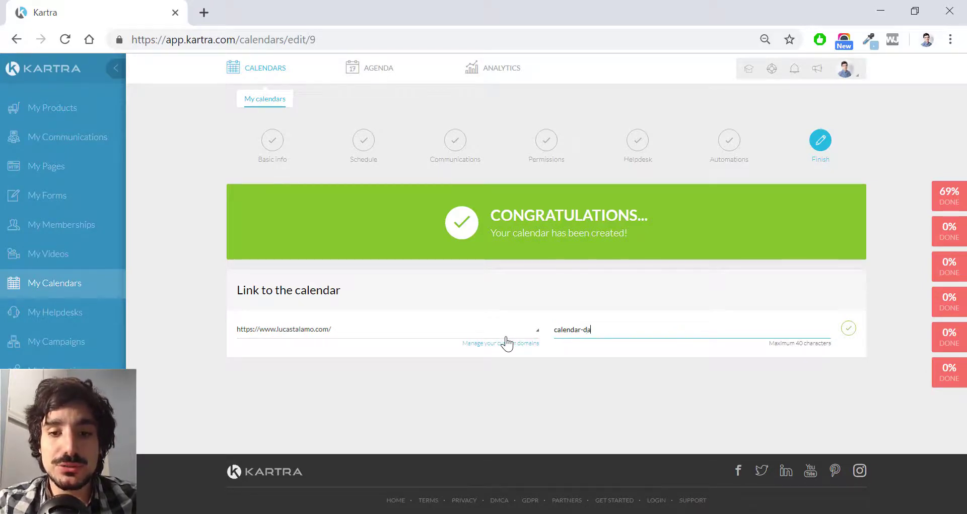
key("BackSpace")
type("emo")
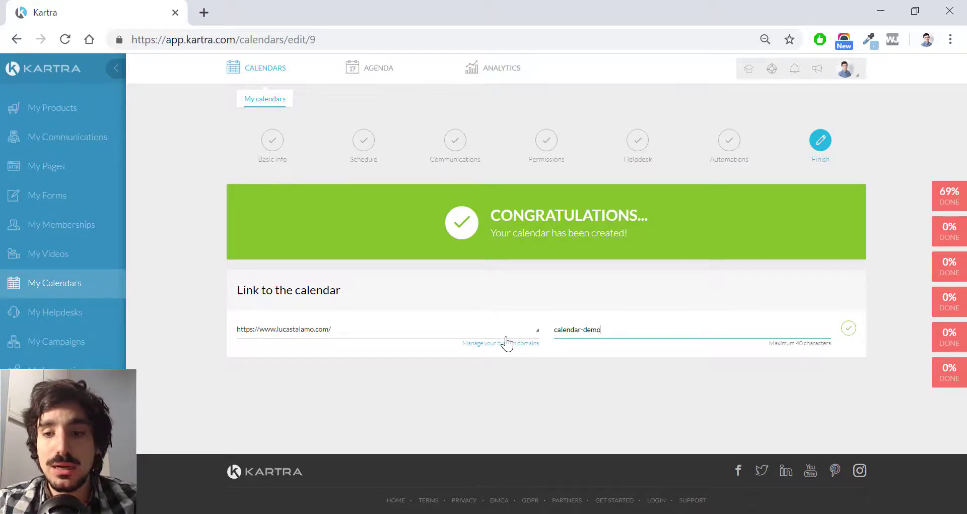
left_click(851, 331)
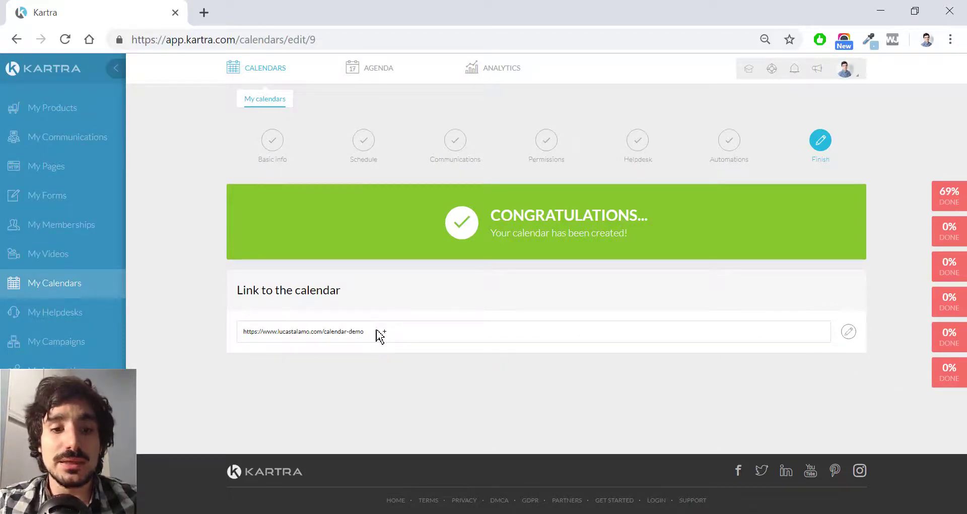
left_click_drag(377, 331, 242, 348)
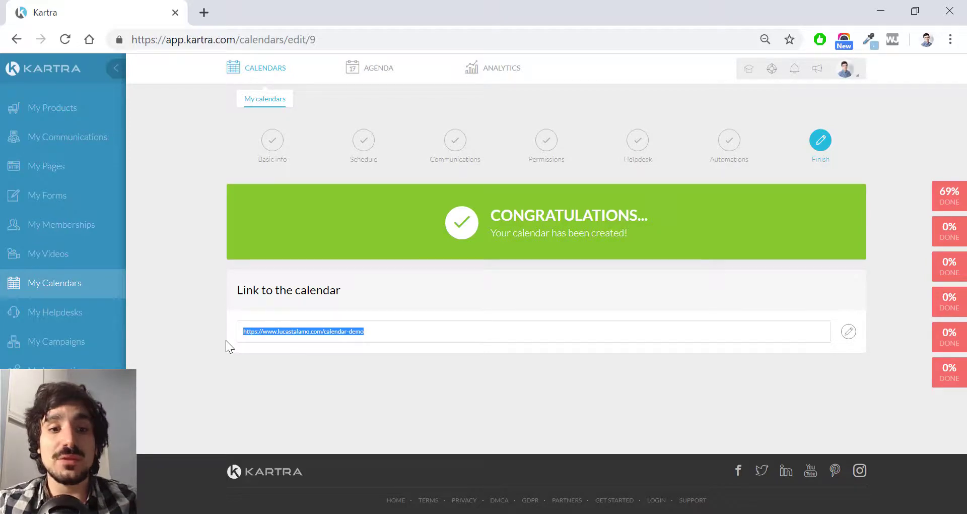
right_click(265, 334)
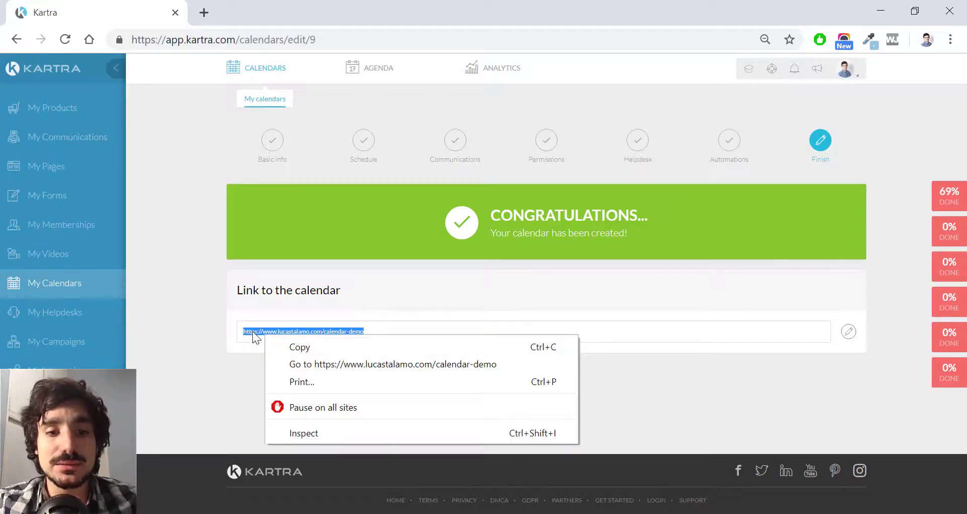
Step: Open the 'Book a call with me' page in a new tab and pick Friday 9's 17:00 slot
left_click(323, 363)
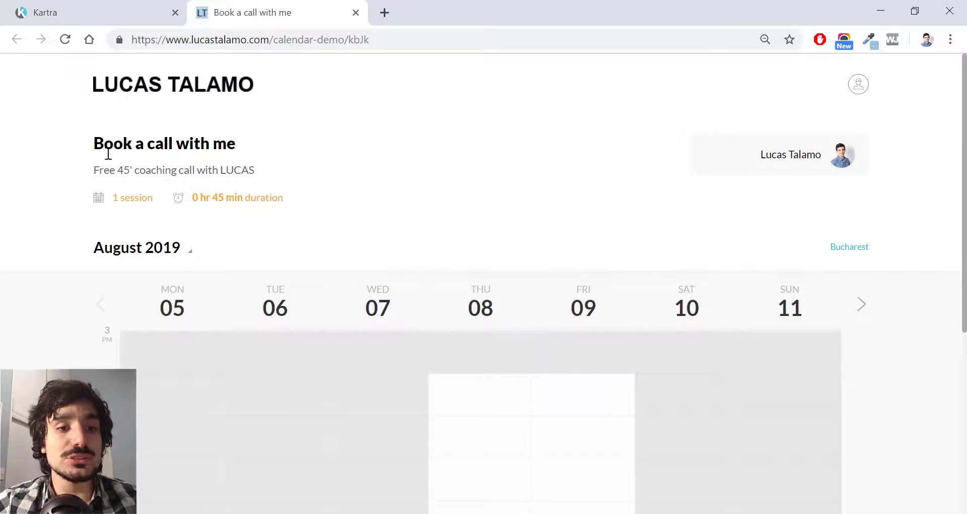
left_click_drag(94, 149, 230, 143)
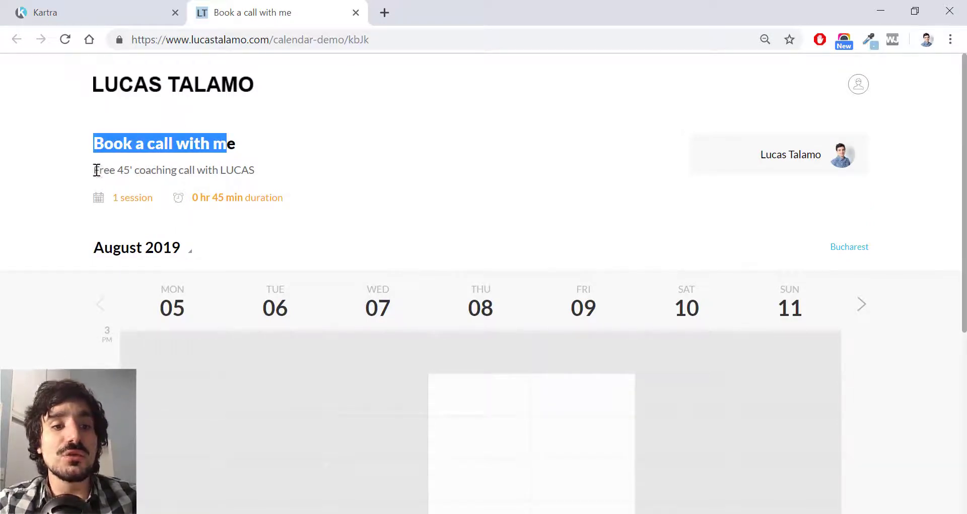
left_click_drag(97, 169, 205, 166)
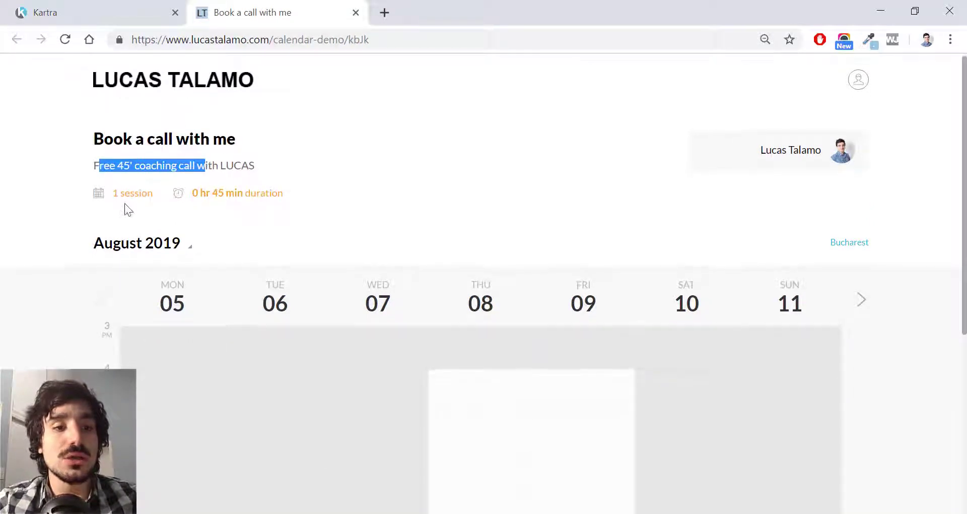
scroll(230, 191, "down", 1)
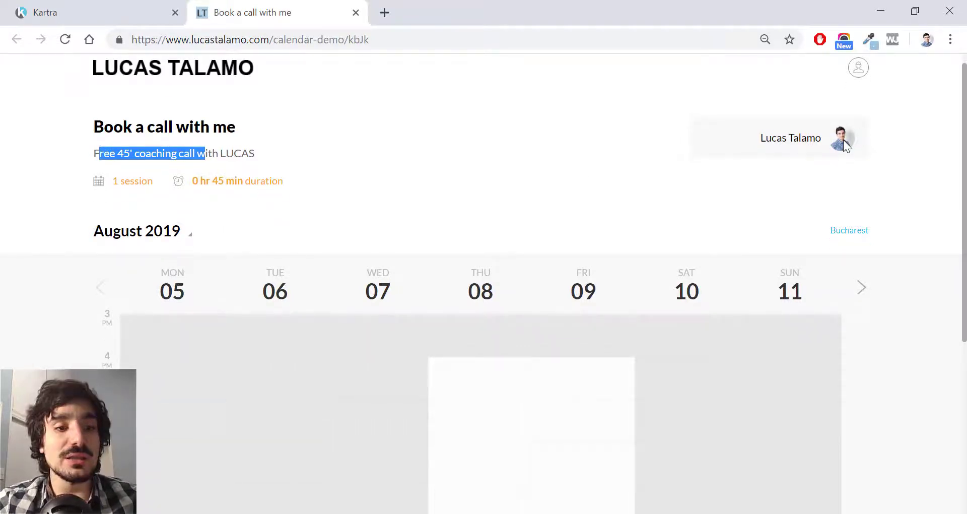
scroll(555, 164, "down", 1)
scroll(536, 285, "down", 1)
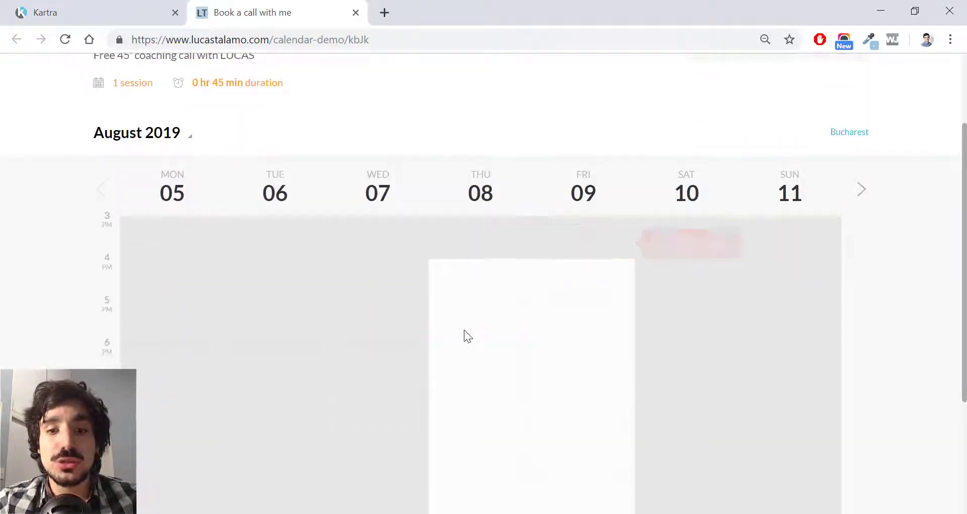
scroll(464, 330, "down", 2)
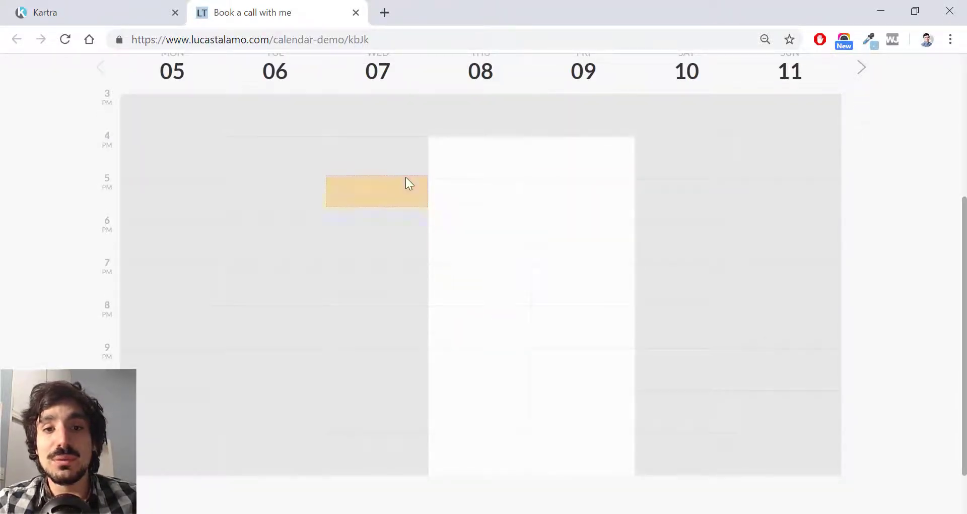
scroll(406, 177, "up", 1)
scroll(454, 237, "down", 1)
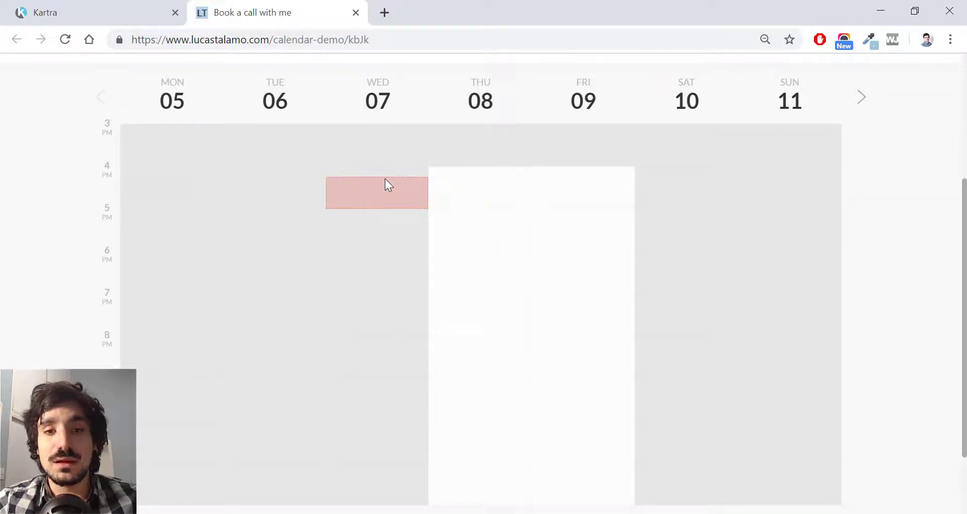
scroll(458, 252, "down", 1)
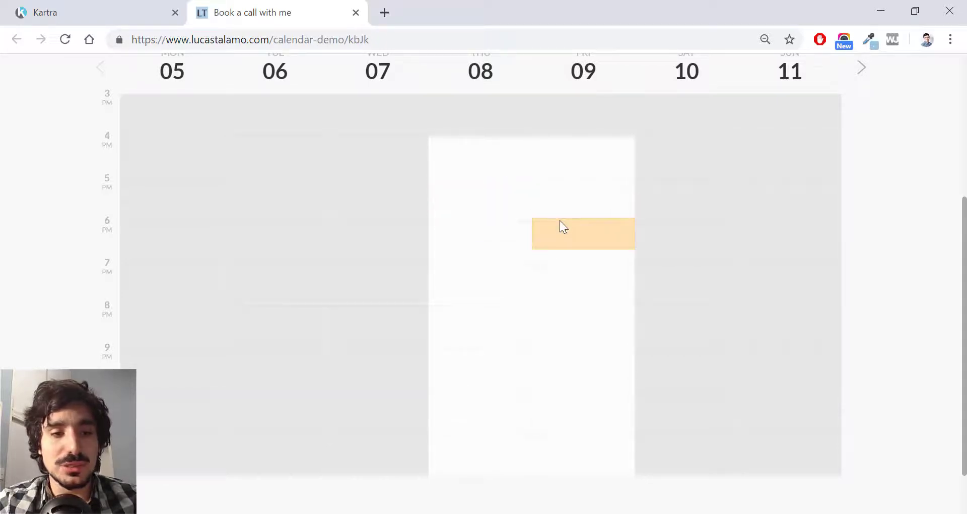
scroll(561, 178, "up", 1)
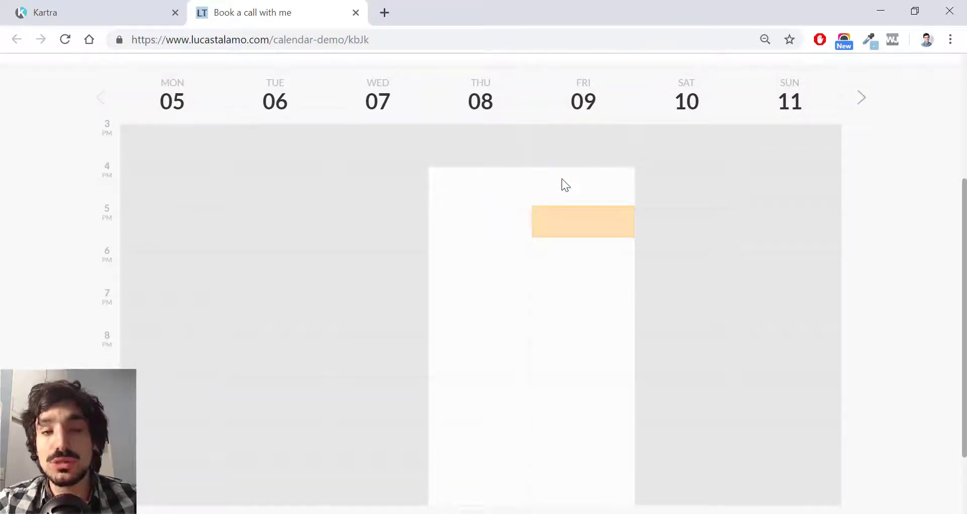
left_click(584, 211)
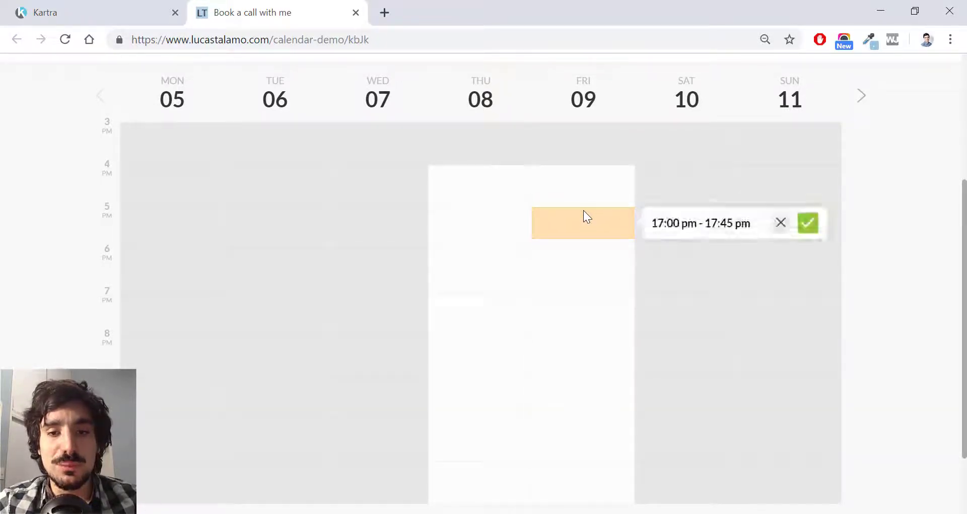
Step: Confirm the Fri 9 Aug 17:00–17:45 slot and submit the filled booking form
left_click(807, 228)
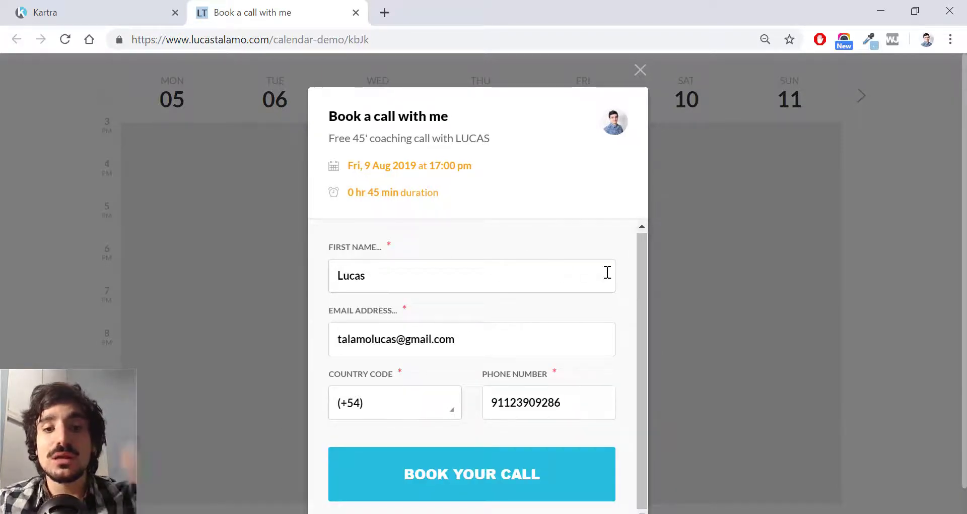
scroll(606, 272, "down", 1)
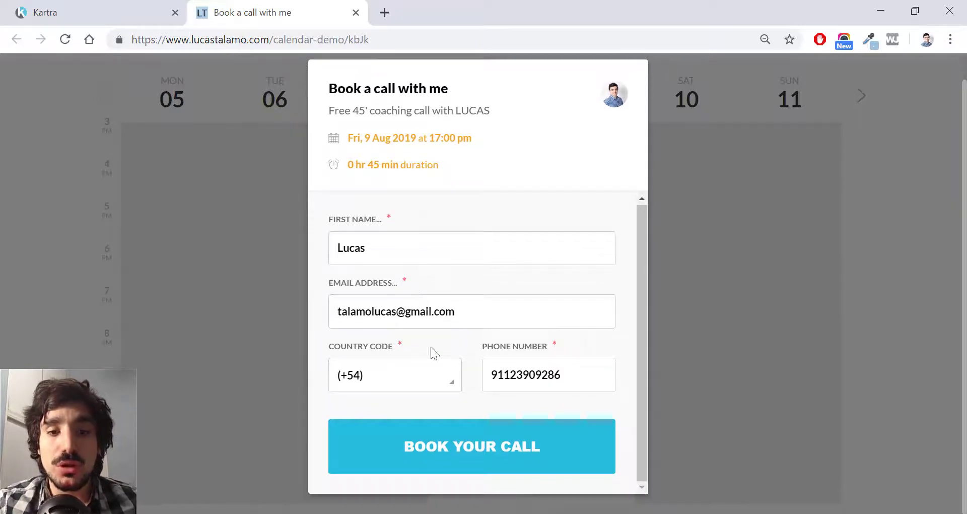
left_click(436, 441)
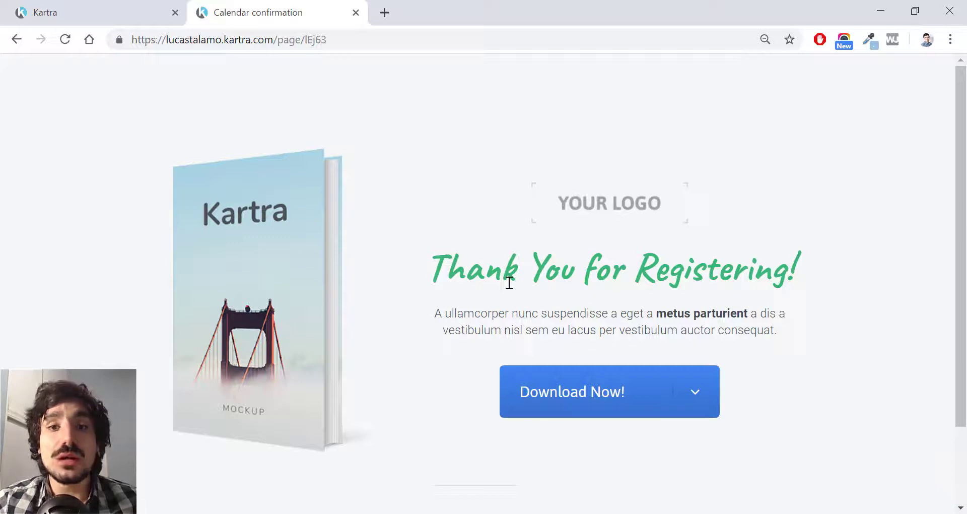
Step: In Gmail, open the 'Your booking is confirmed!' email and read the 09 Aug 2019 17:00 booking summary
left_click(386, 2)
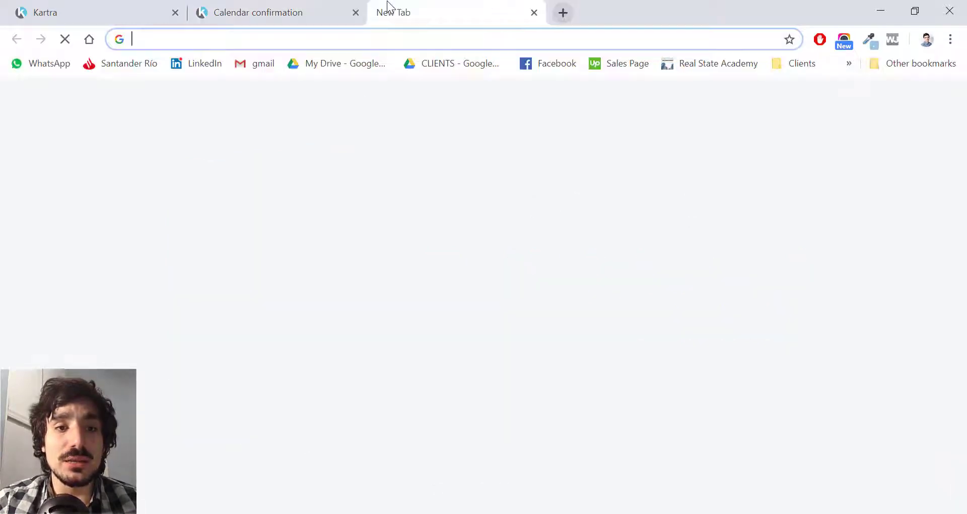
left_click(256, 63)
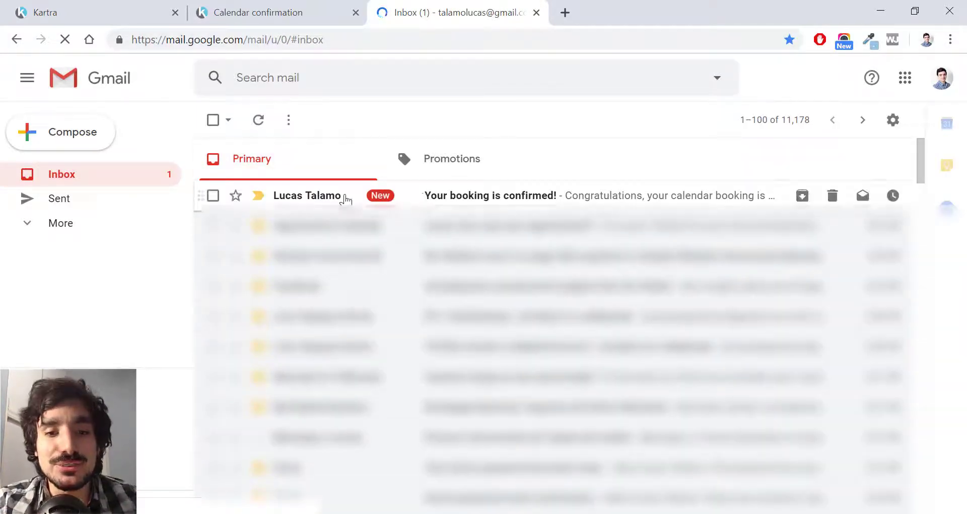
left_click(346, 200)
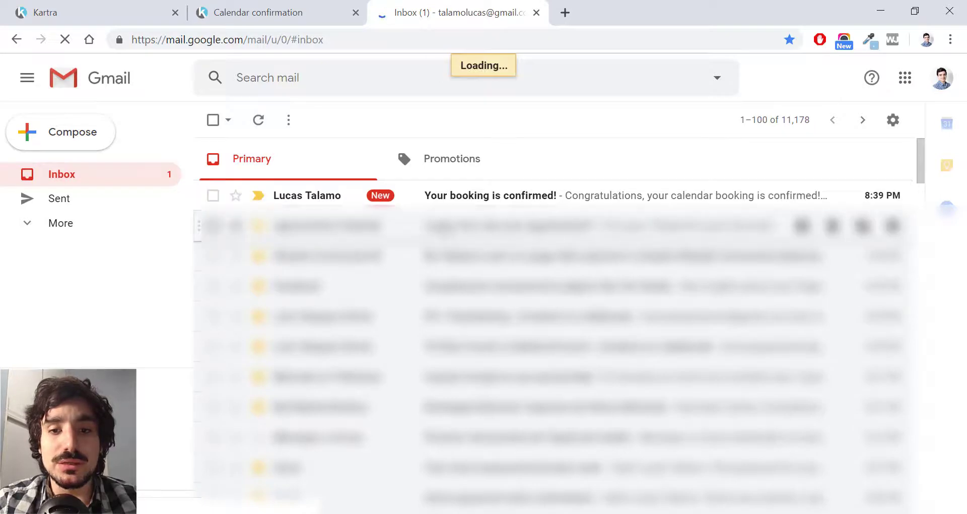
scroll(439, 224, "down", 1)
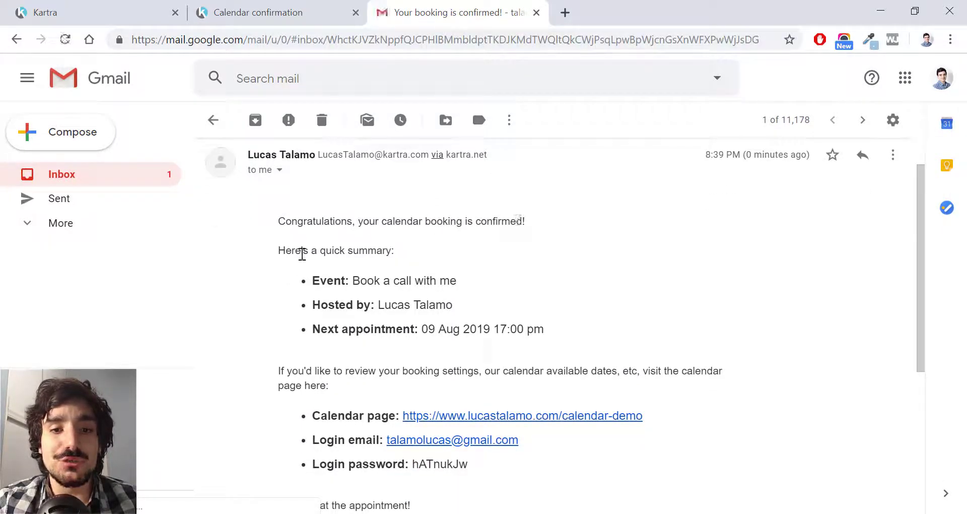
scroll(332, 249, "down", 1)
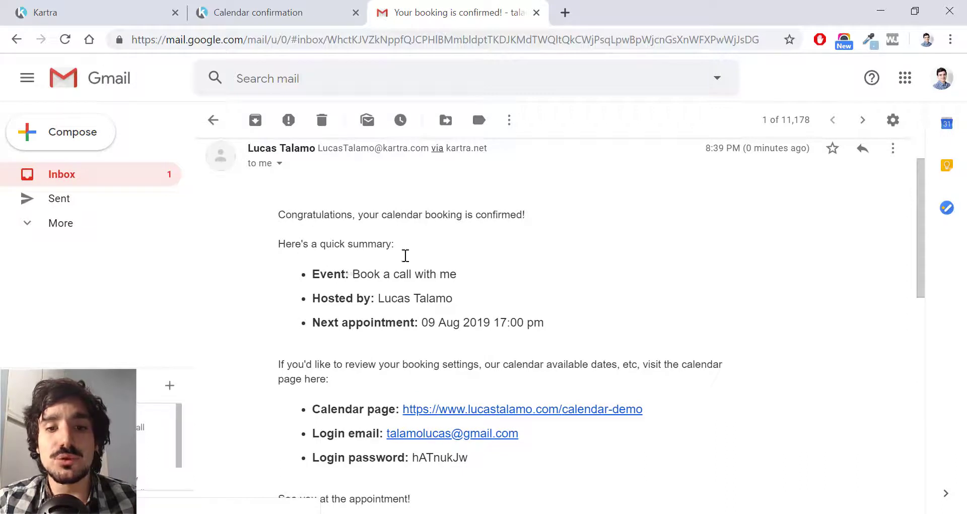
scroll(461, 259, "down", 1)
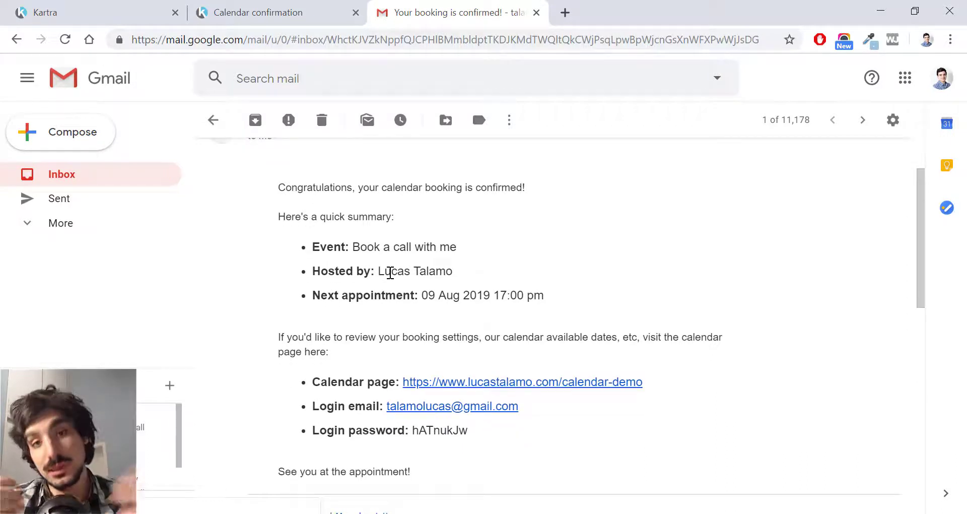
scroll(391, 272, "down", 1)
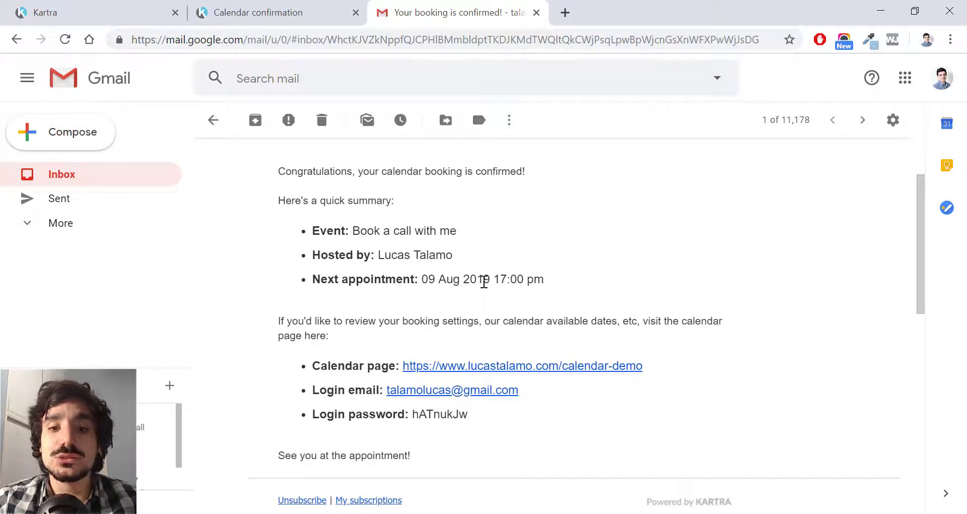
scroll(484, 281, "down", 1)
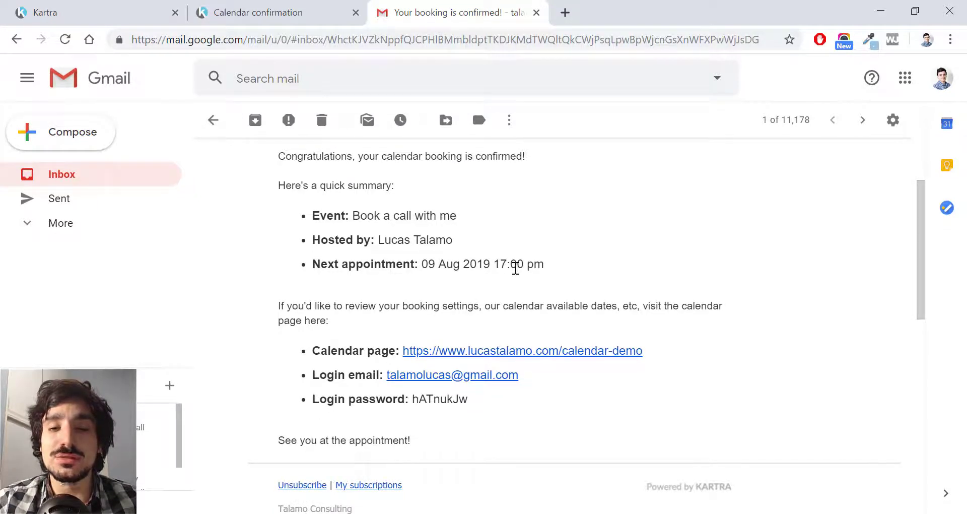
scroll(516, 268, "down", 3)
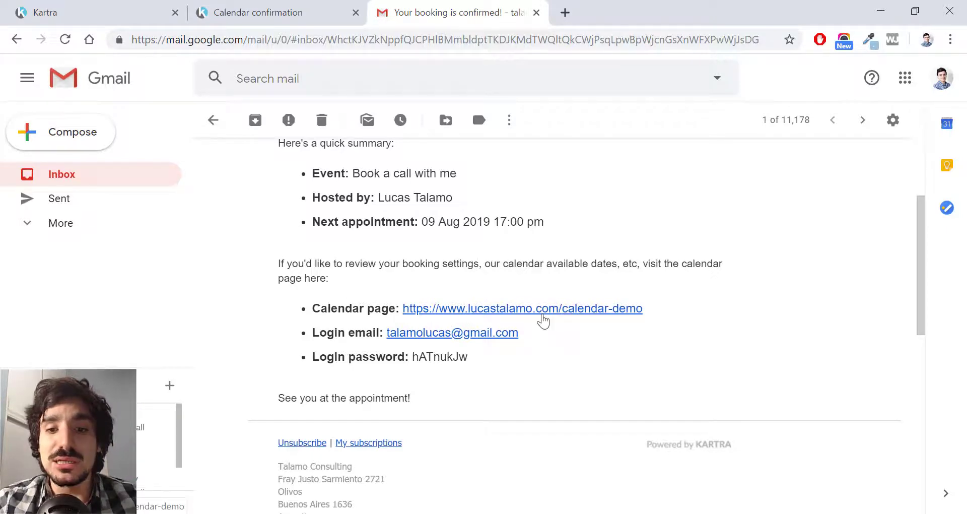
Step: Open the calendar page from the email's link and look over the booked calendar
left_click(541, 319)
left_click(449, 9)
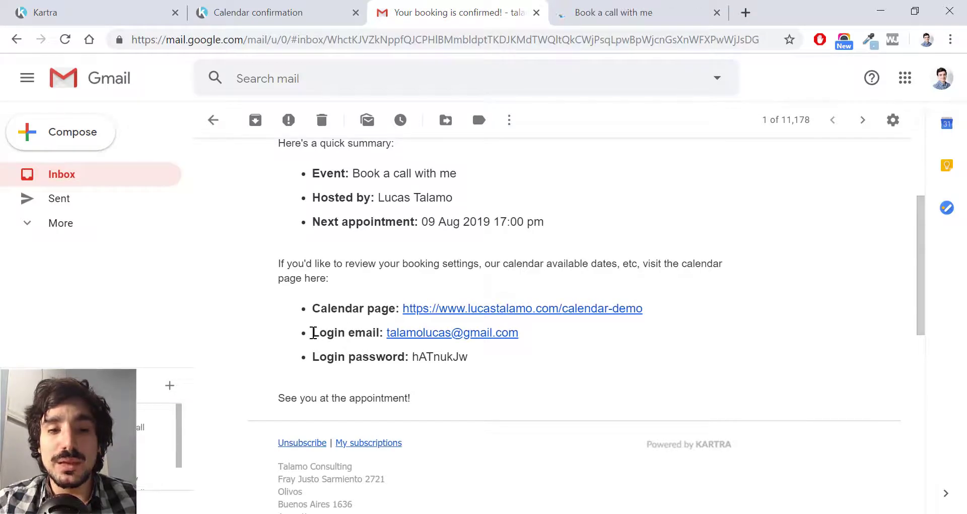
left_click_drag(312, 332, 486, 361)
left_click(376, 335)
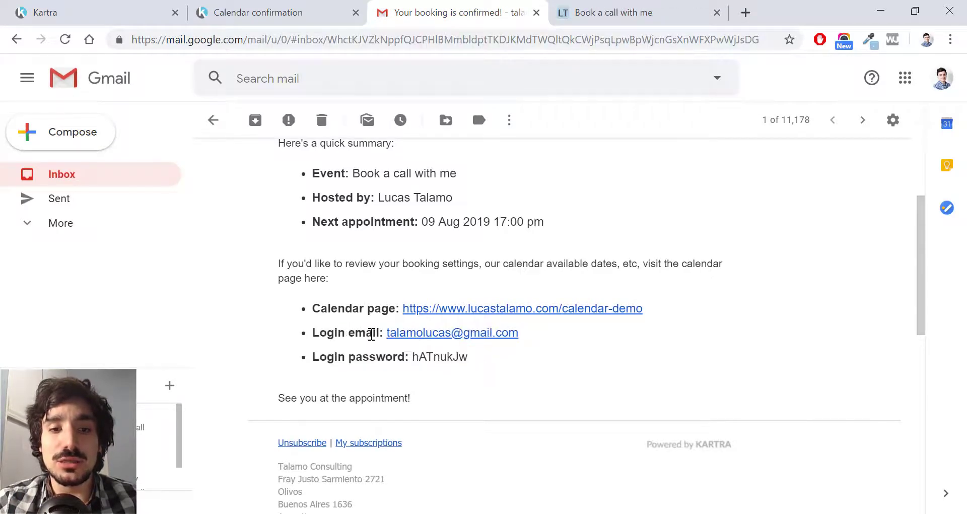
left_click(626, 11)
scroll(549, 197, "down", 1)
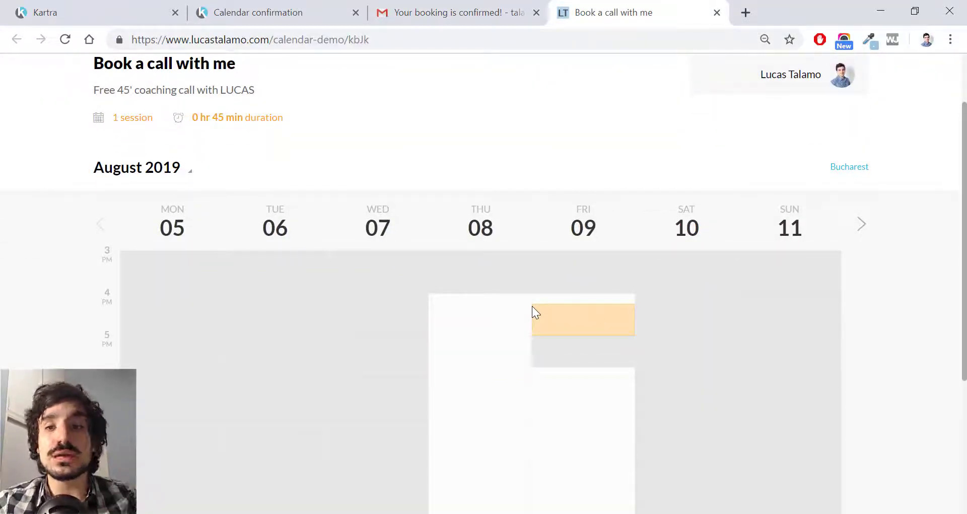
scroll(532, 306, "up", 2)
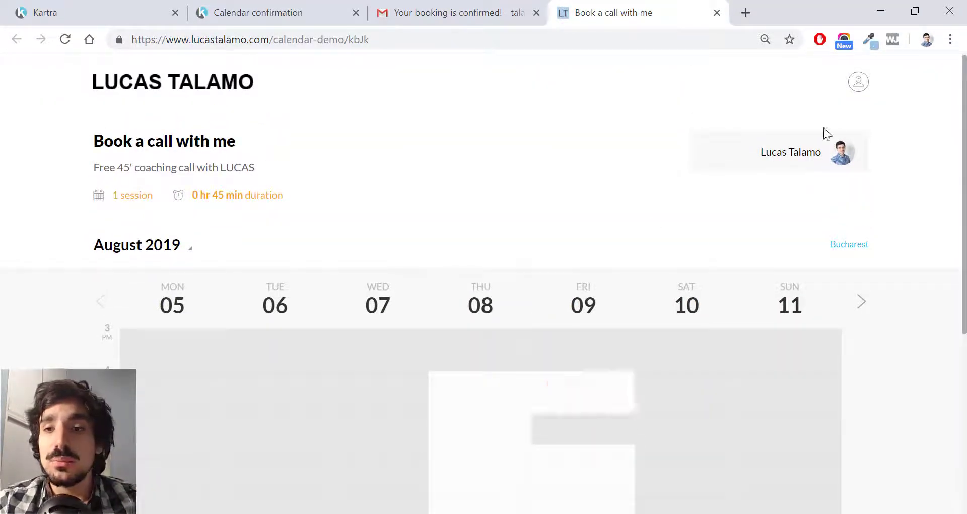
Step: Open the customer login and fill in the login email copied from the confirmation email
left_click(859, 85)
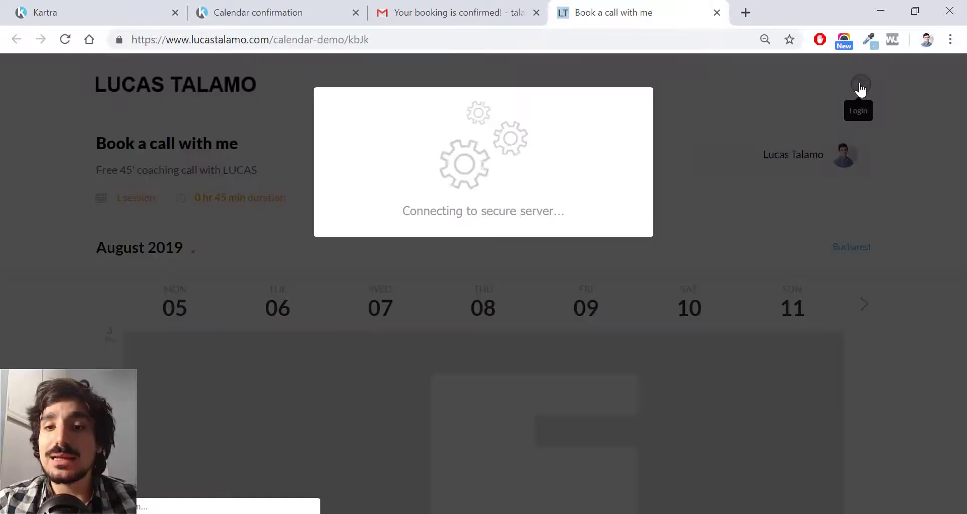
left_click(476, 5)
left_click_drag(527, 333, 389, 330)
key("ctrl+c")
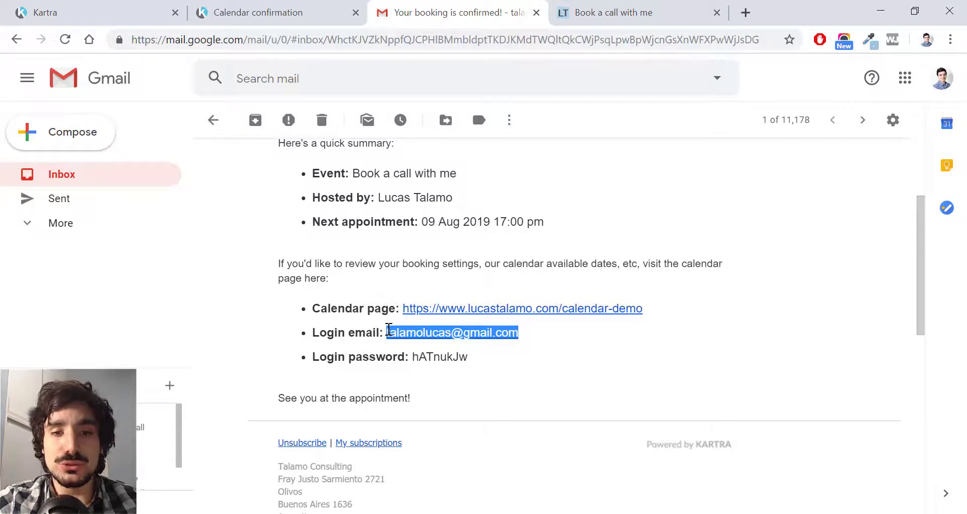
left_click(612, 11)
left_click(452, 201)
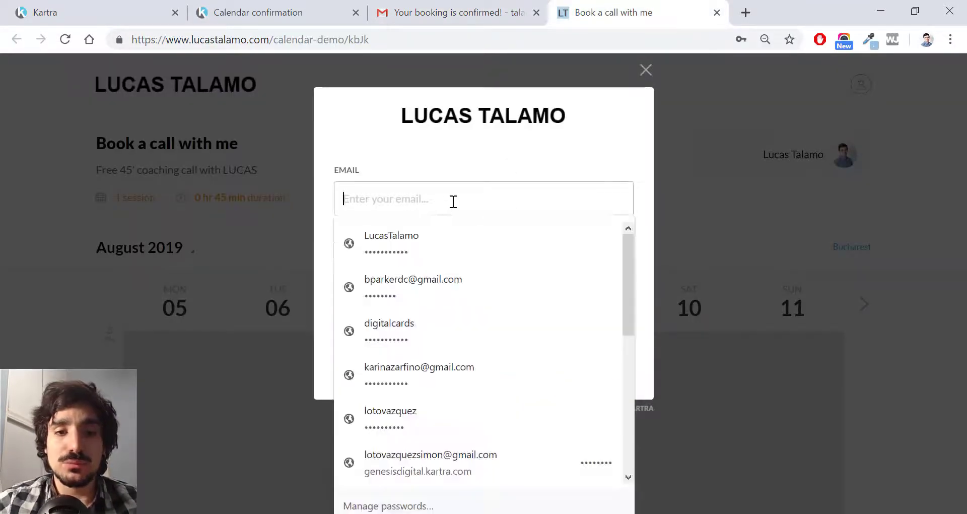
key("ctrl+v")
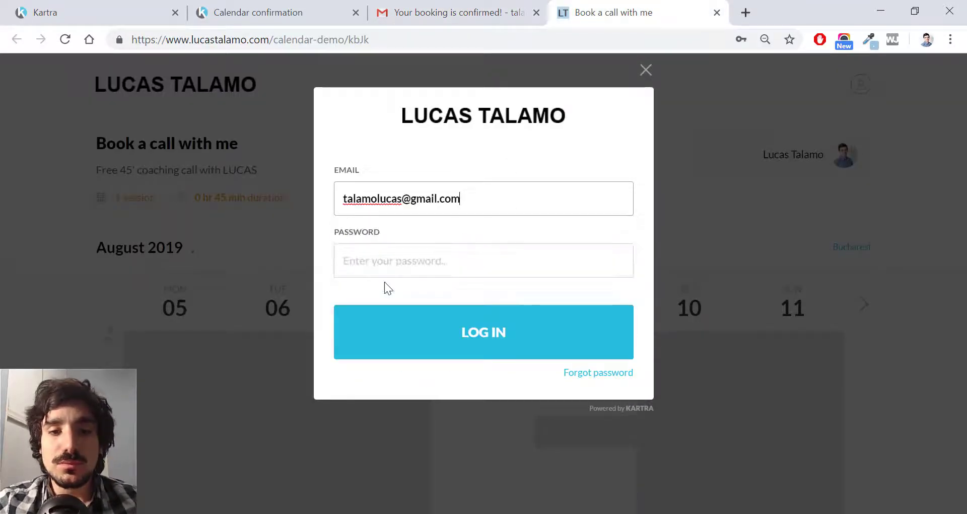
Step: Copy the password from the confirmation email into the login form and log in
left_click(385, 287)
left_click(787, 12)
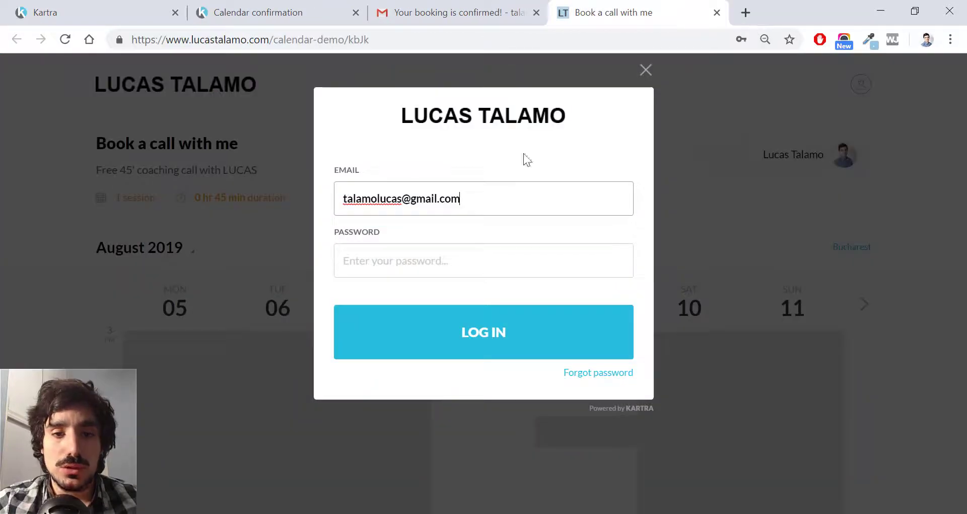
left_click(437, 257)
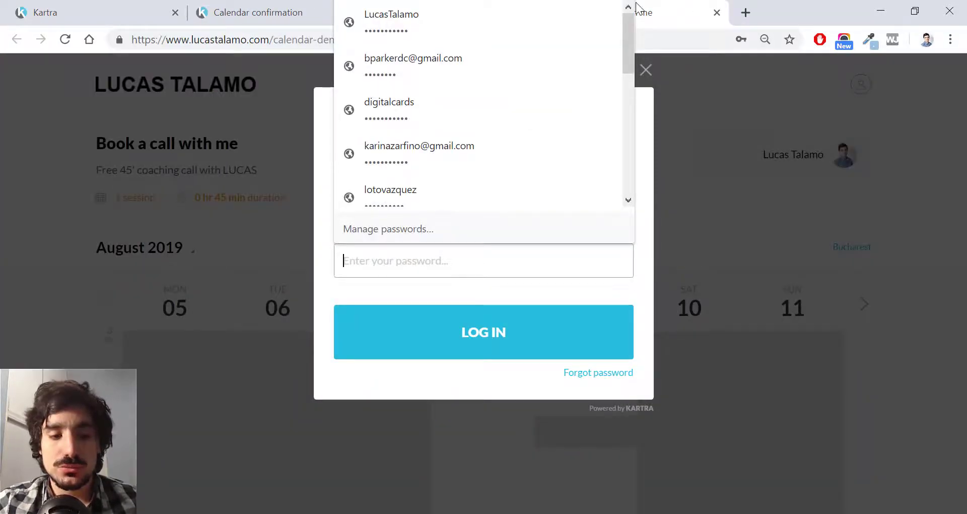
left_click(637, 6)
key("ctrl+shift+Tab")
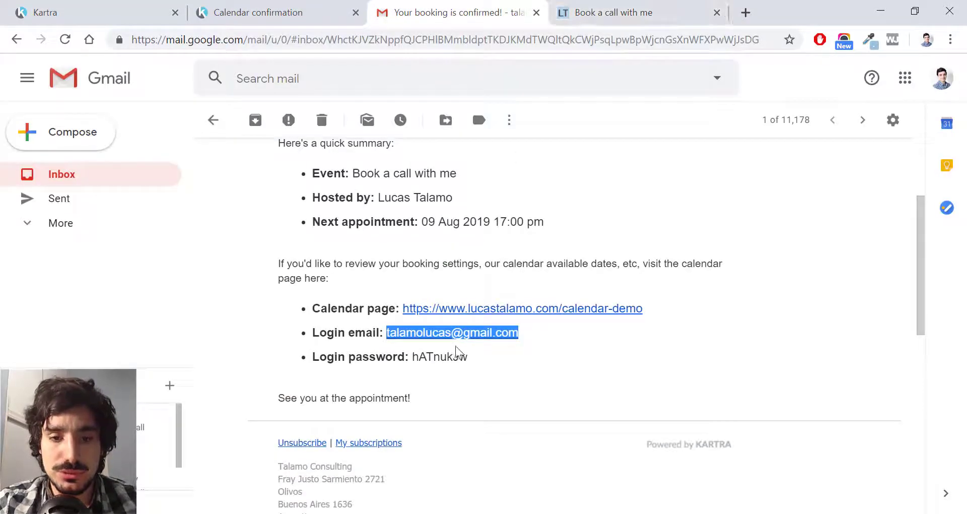
left_click(473, 354)
left_click_drag(472, 354, 413, 360)
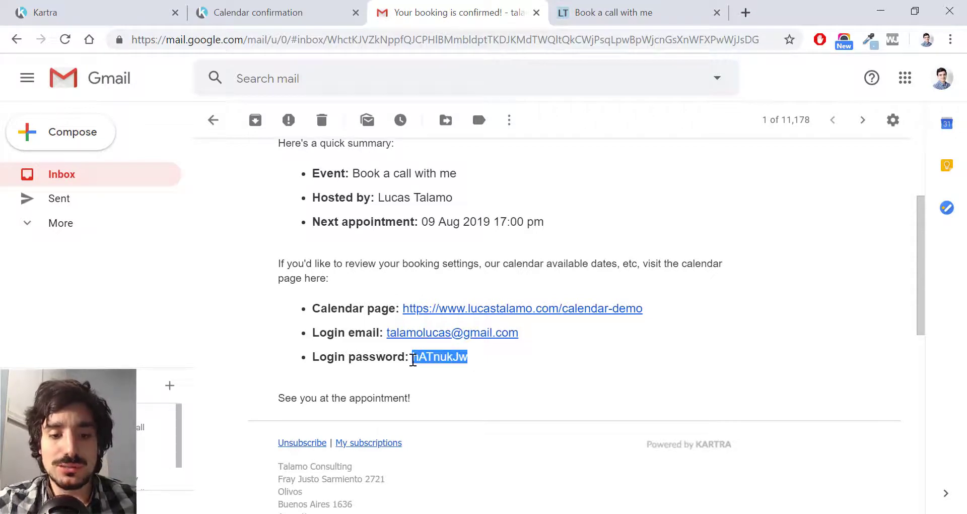
key("ctrl+c")
key("ctrl+Tab")
key("ctrl+v")
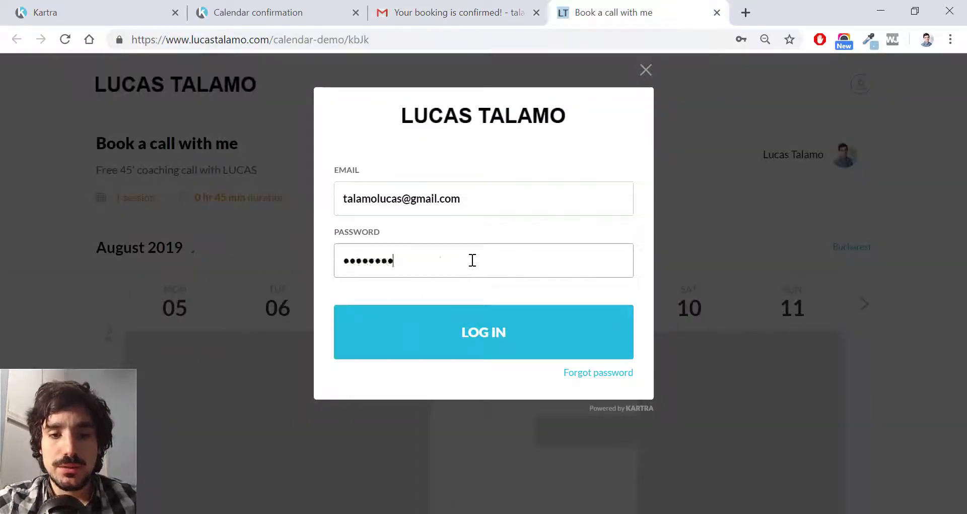
left_click(488, 352)
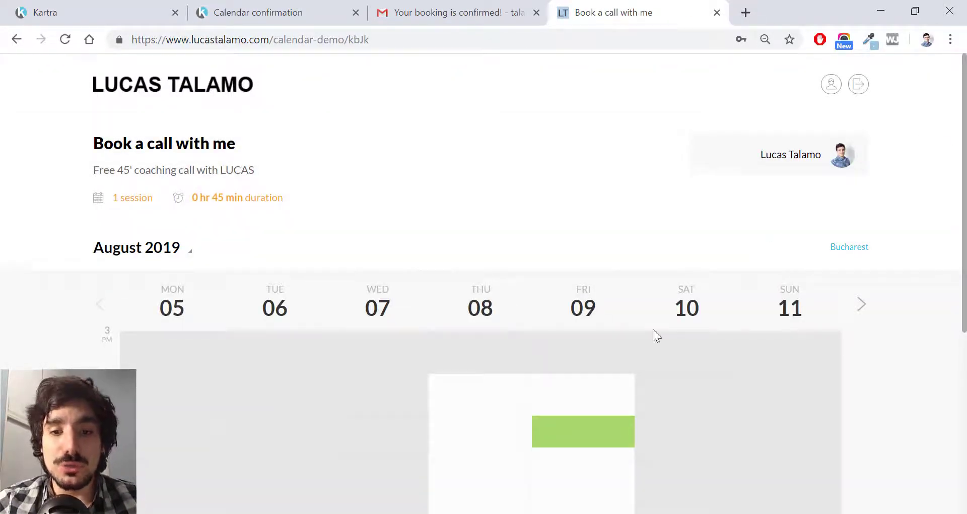
Step: Scroll the August 2019 calendar to confirm the Friday 09 slot around 5 PM is shown in green
scroll(654, 333, "down", 1)
scroll(540, 441, "down", 3)
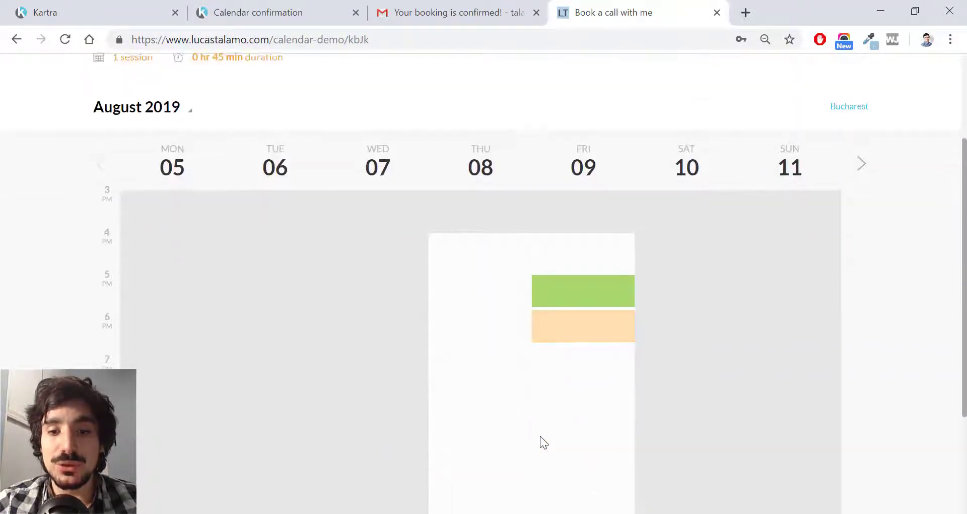
scroll(540, 441, "up", 3)
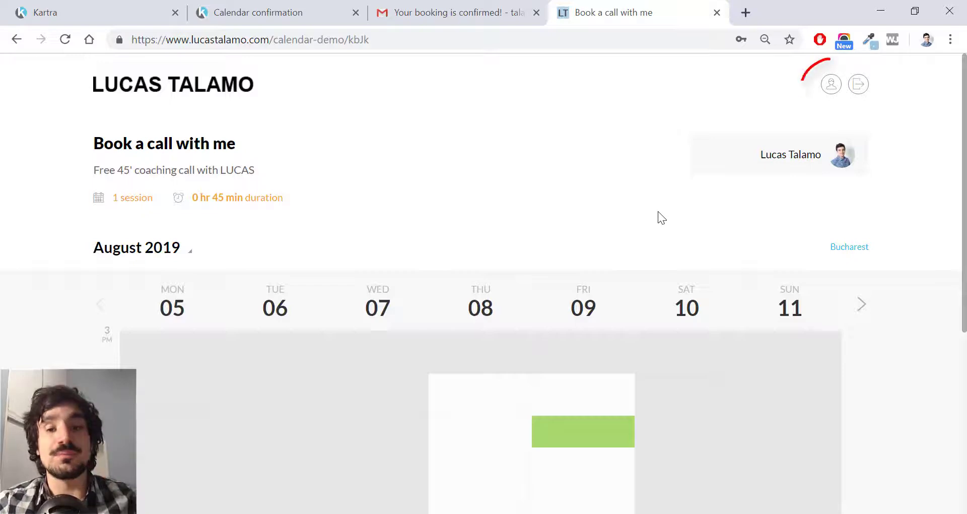
Step: Expand 'Book a call with me' under My events to show its Fri, 09 Aug 2019 17:00–17:45 session
left_click(831, 85)
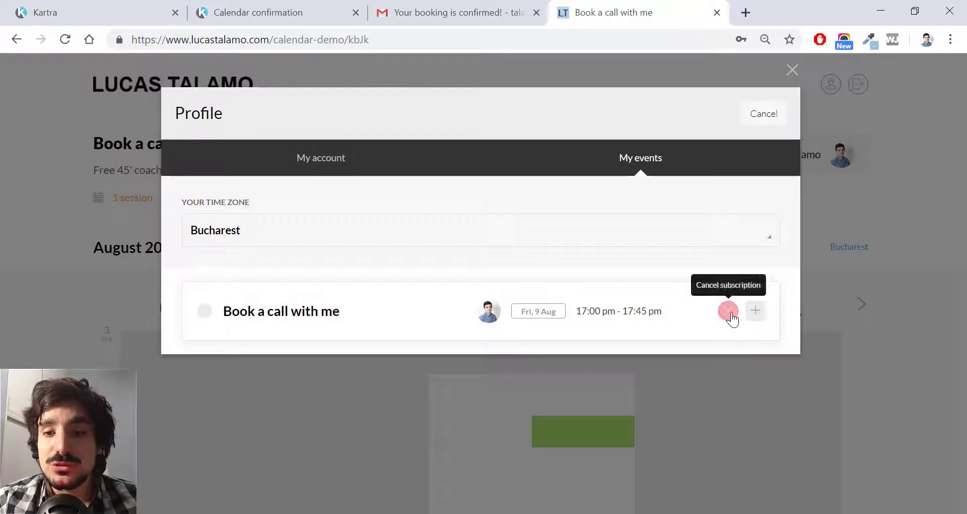
left_click(755, 311)
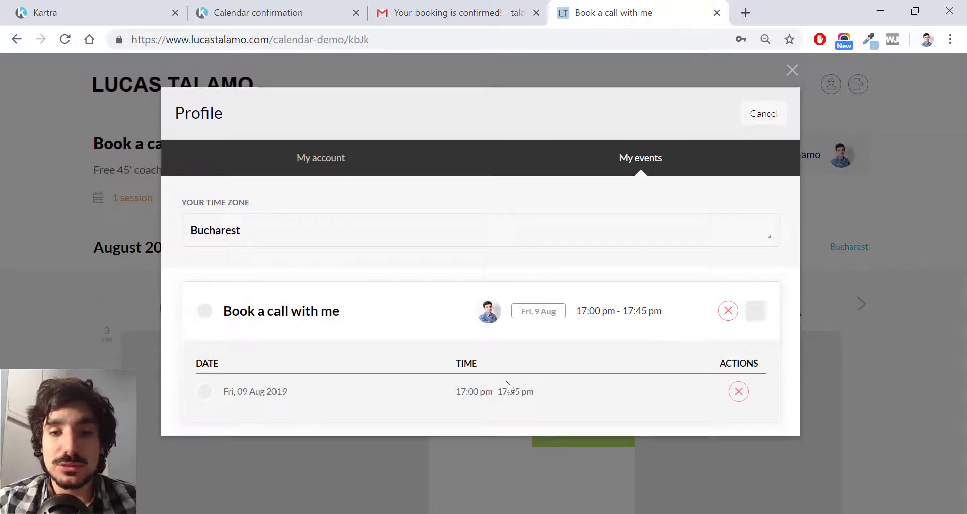